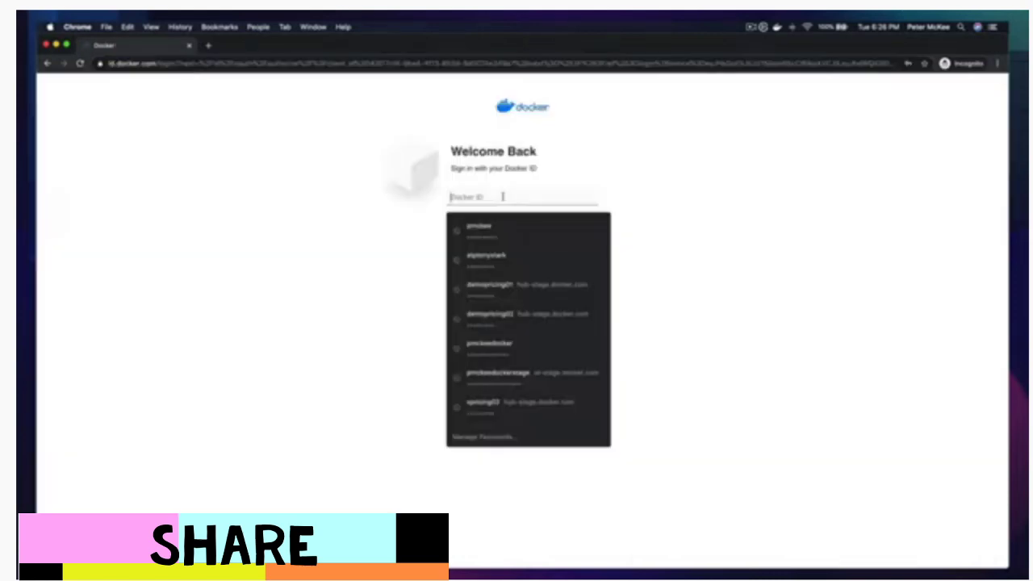
# Sign in to Docker Hub with saved credentials and open Account Settings > Linked Accounts.
pyautogui.click(504, 229)
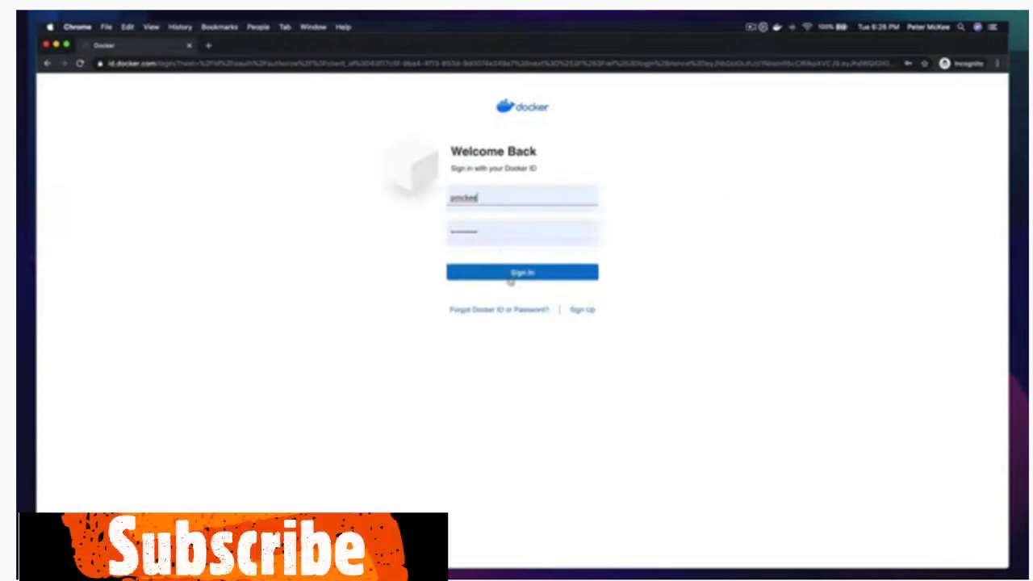
pyautogui.click(510, 275)
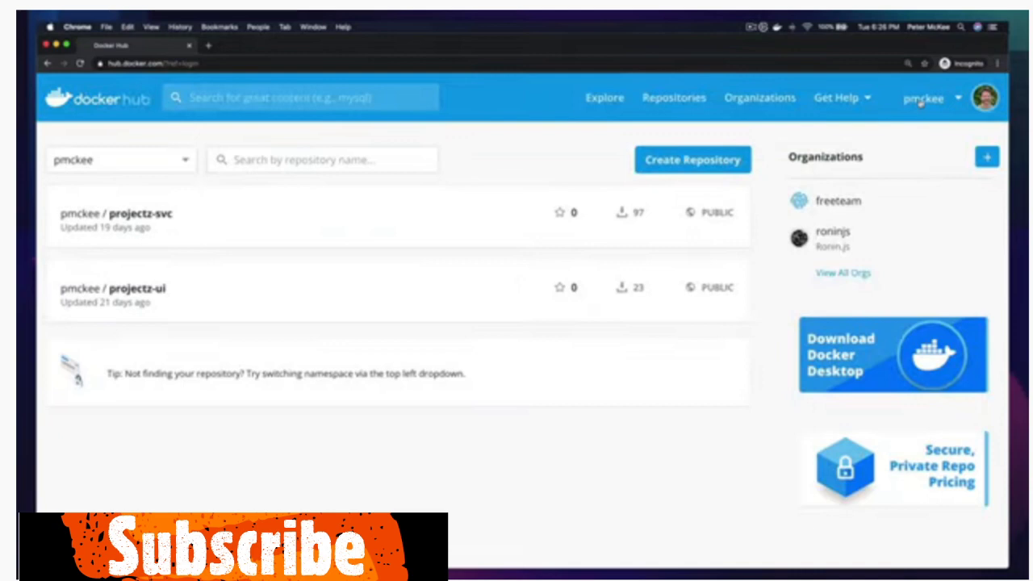
pyautogui.click(921, 98)
pyautogui.click(928, 166)
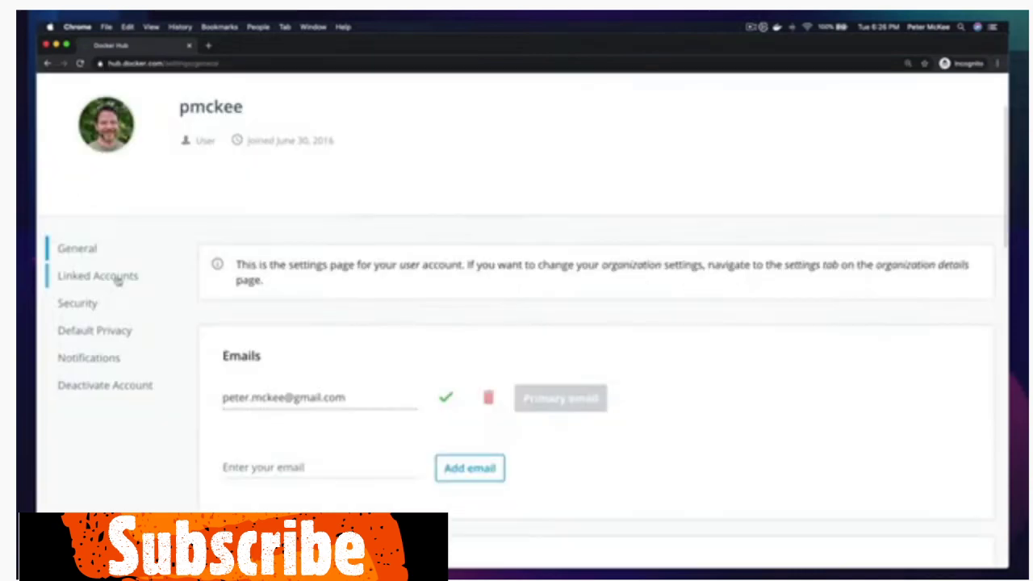
pyautogui.click(118, 279)
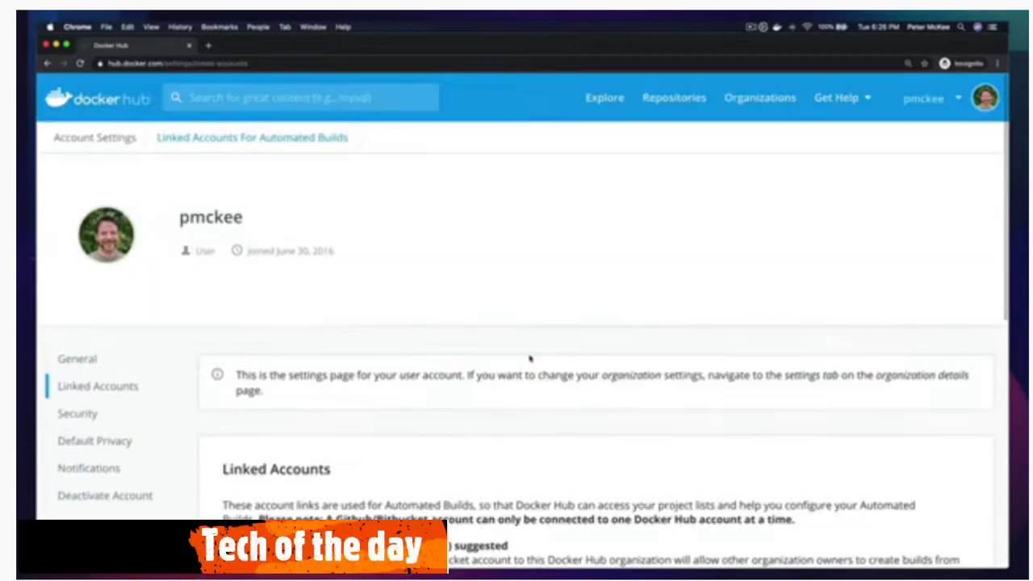
pyautogui.scroll(-4, 530, 358)
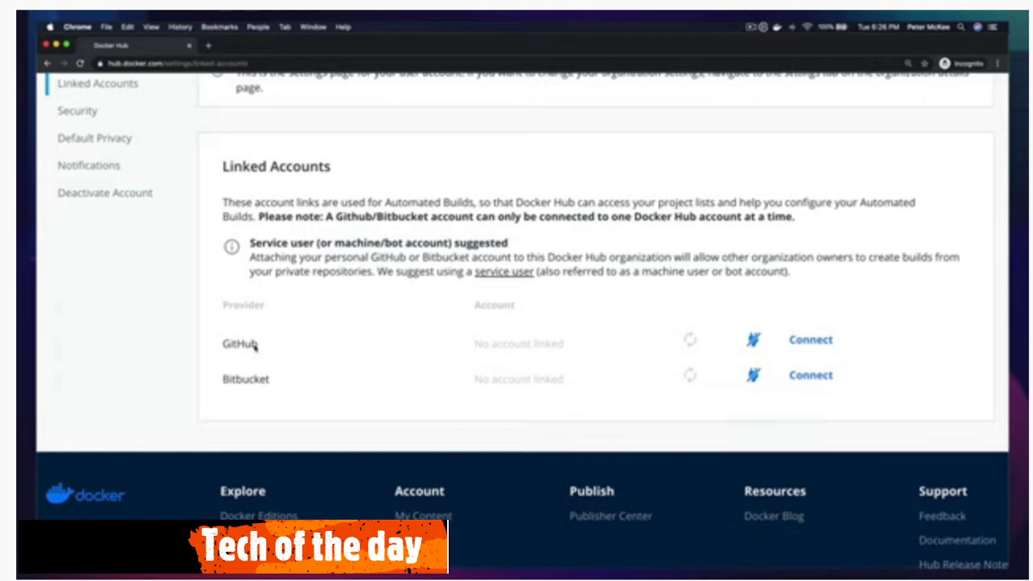
# Connect GitHub to Docker Hub by signing in to GitHub and entering the SMS two-factor code.
pyautogui.click(811, 341)
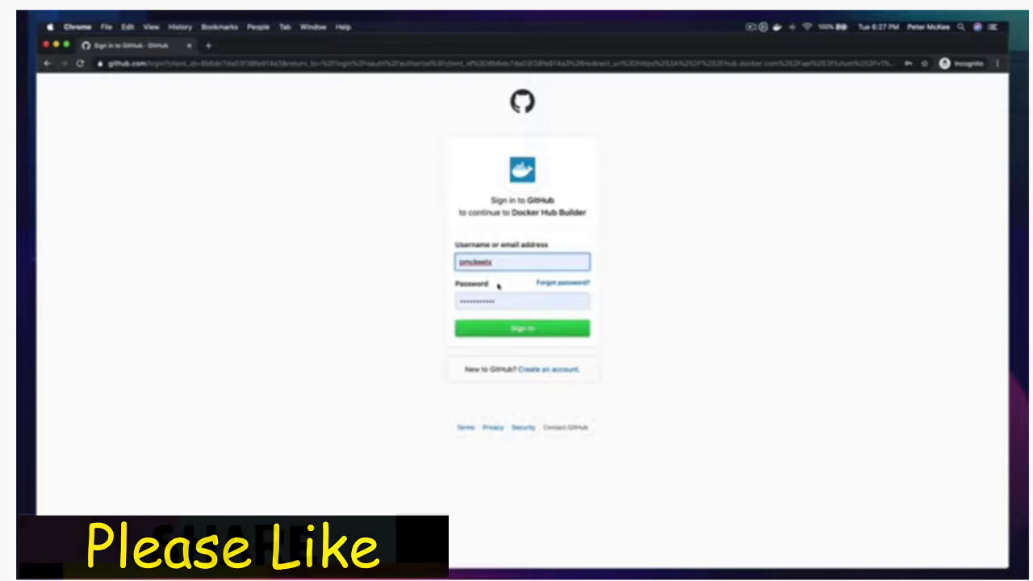
pyautogui.press('Return')
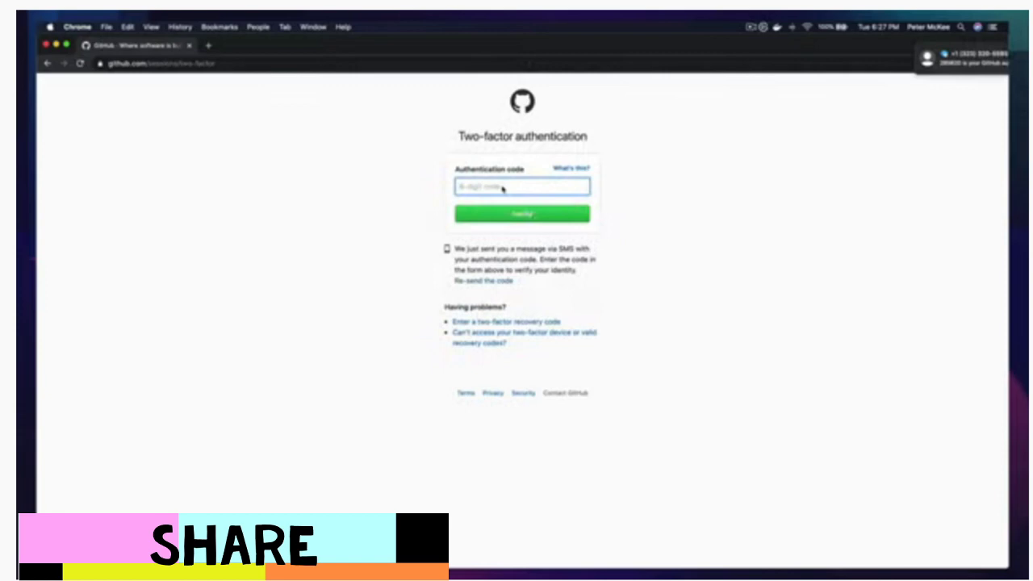
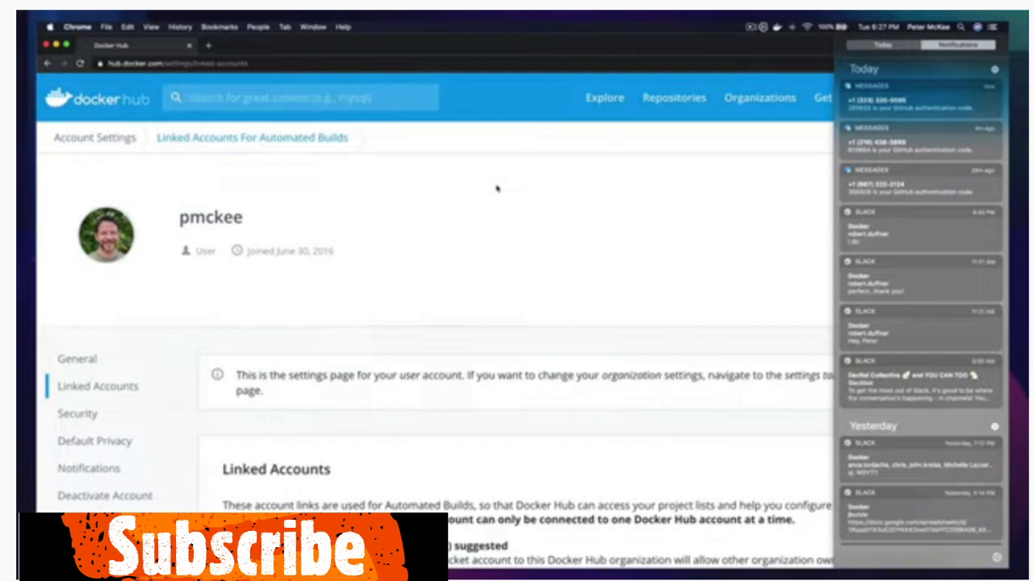
# Dismiss the notifications and start a new Docker Hub repository named hello-world.
pyautogui.click(497, 188)
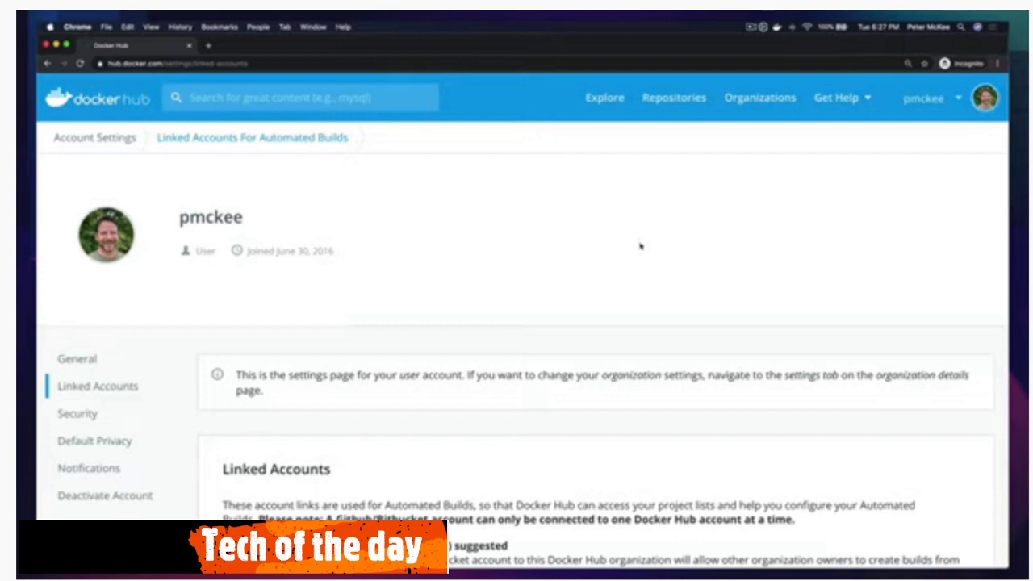
pyautogui.scroll(-5, 641, 246)
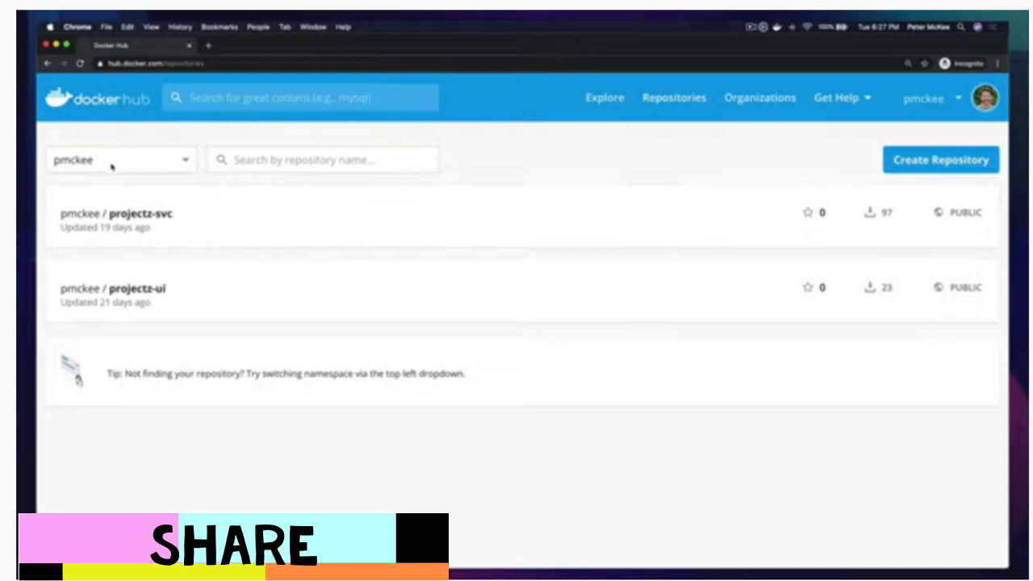
pyautogui.click(924, 161)
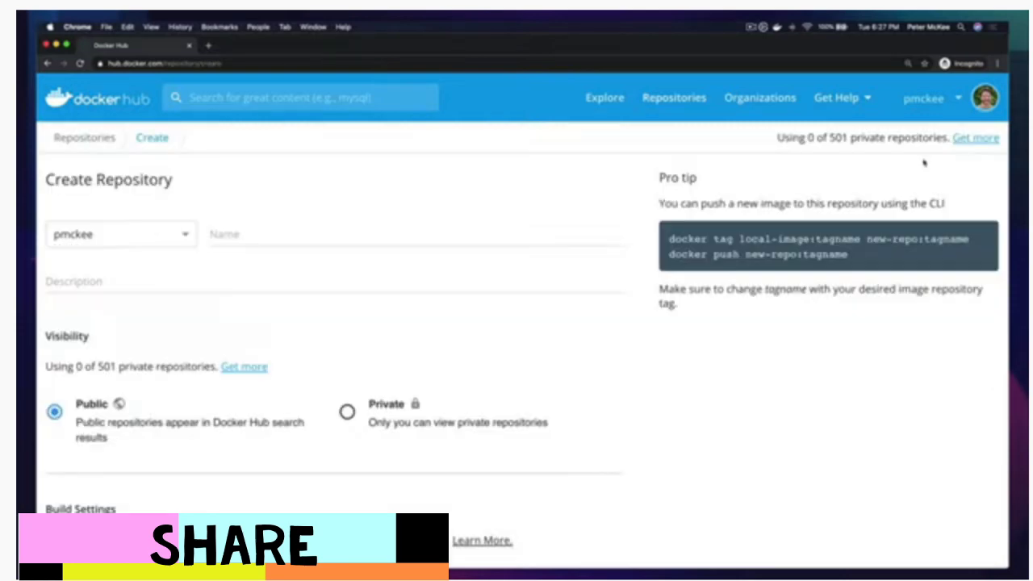
pyautogui.write('hello-world')
pyautogui.press('Tab')
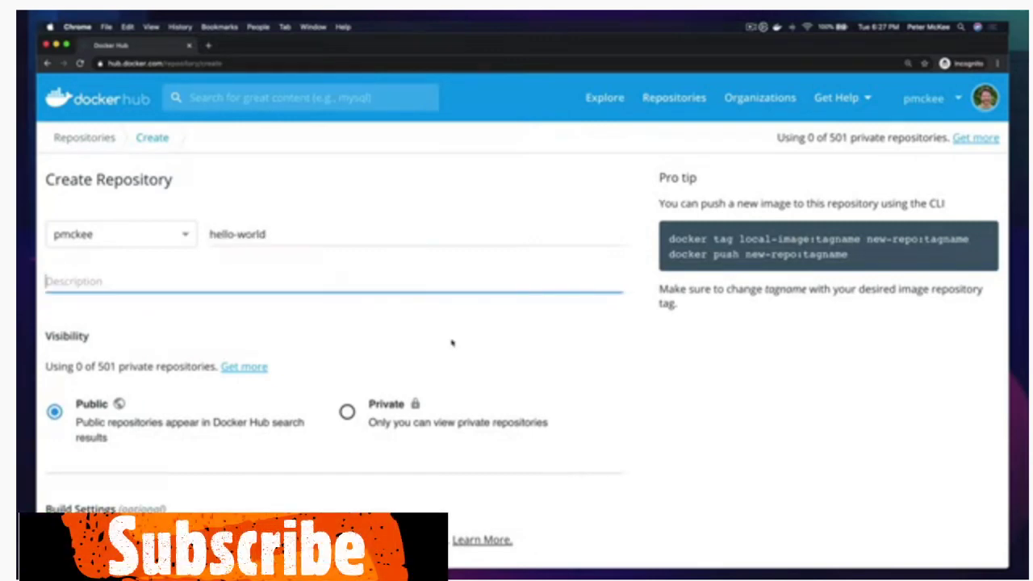
# Link it to the roninjs/docker-hello-world GitHub repo, create it, and view its Tags.
pyautogui.scroll(-5, 452, 343)
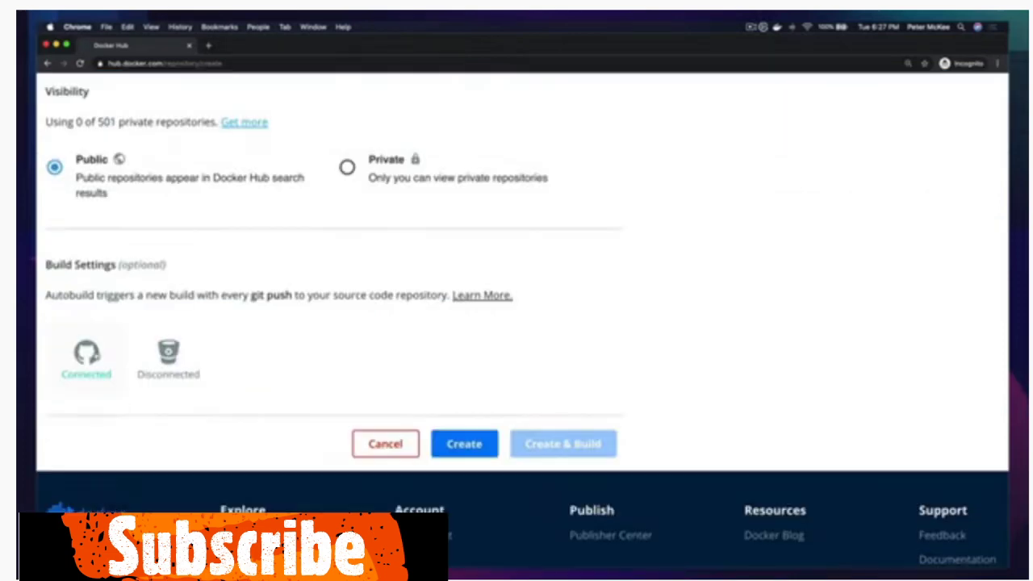
pyautogui.scroll(-3, 281, 380)
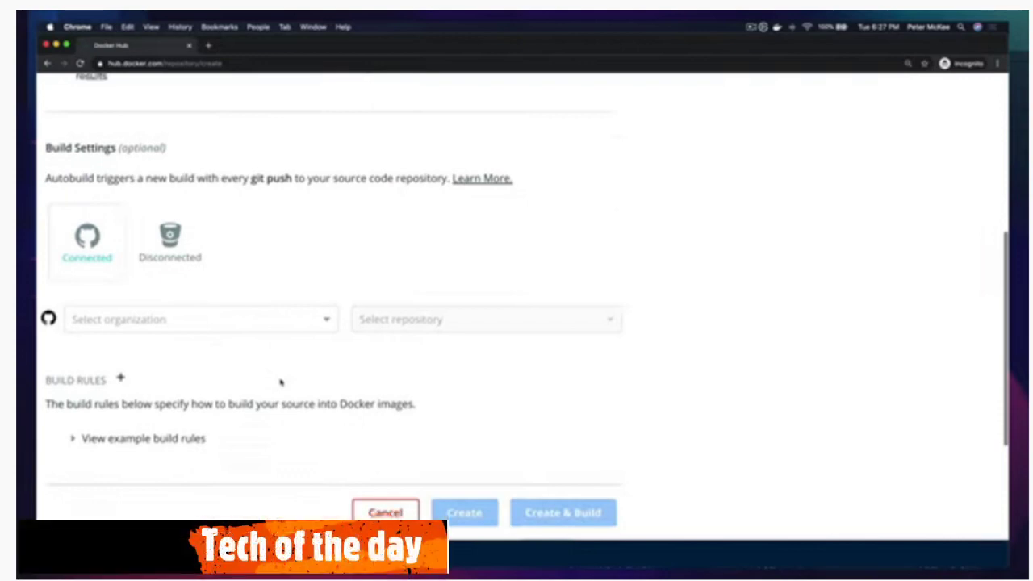
pyautogui.click(439, 282)
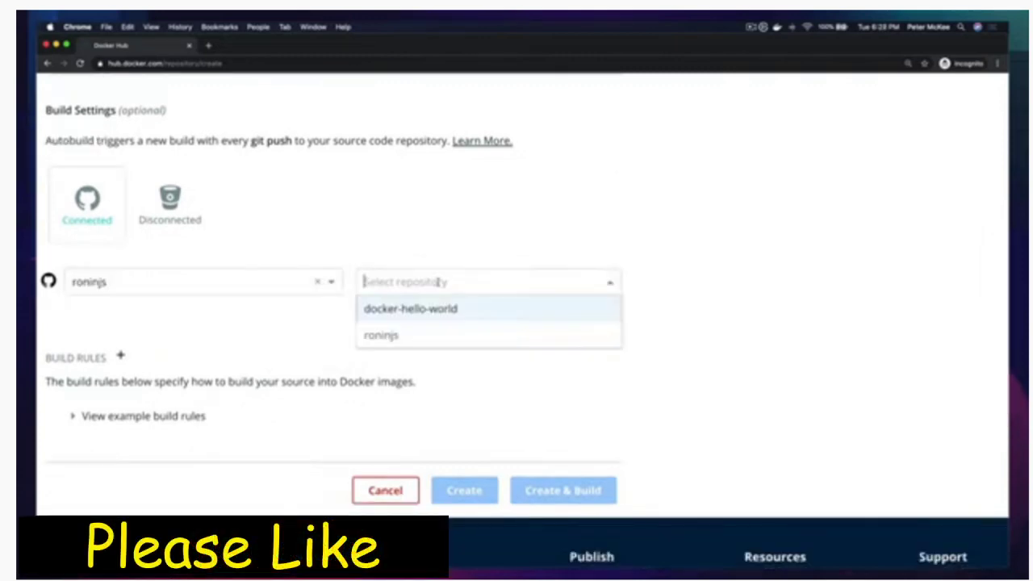
pyautogui.click(442, 308)
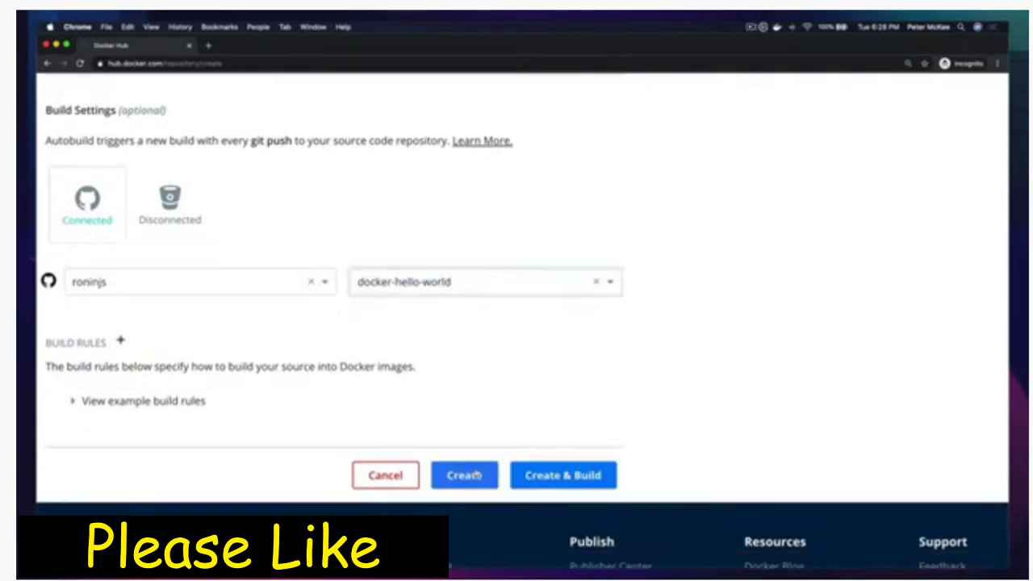
pyautogui.click(476, 476)
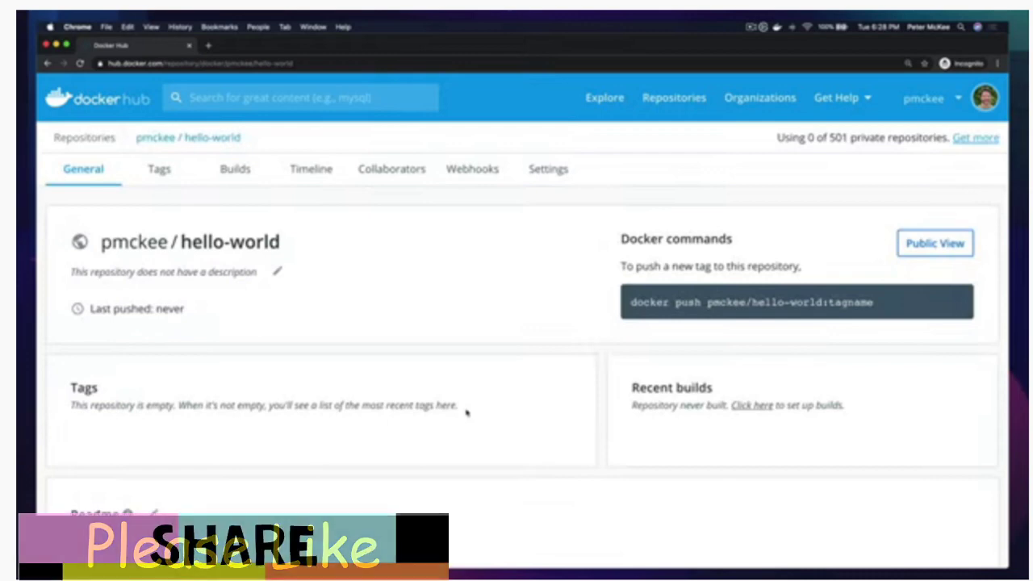
pyautogui.click(159, 169)
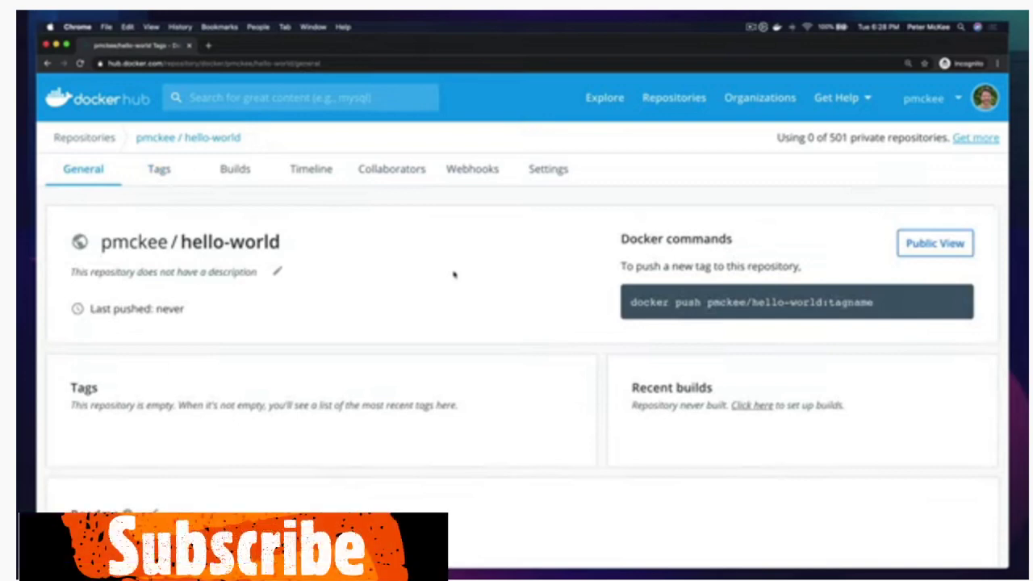
pyautogui.press('super+Tab')
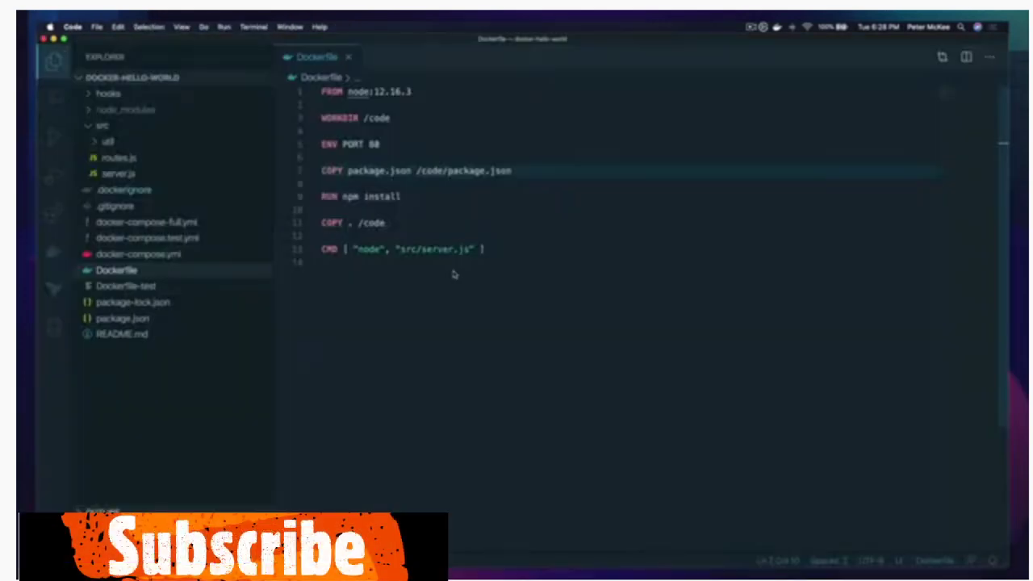
# Close the Dockerfile and open routes.js in the editor.
pyautogui.press('super+w')
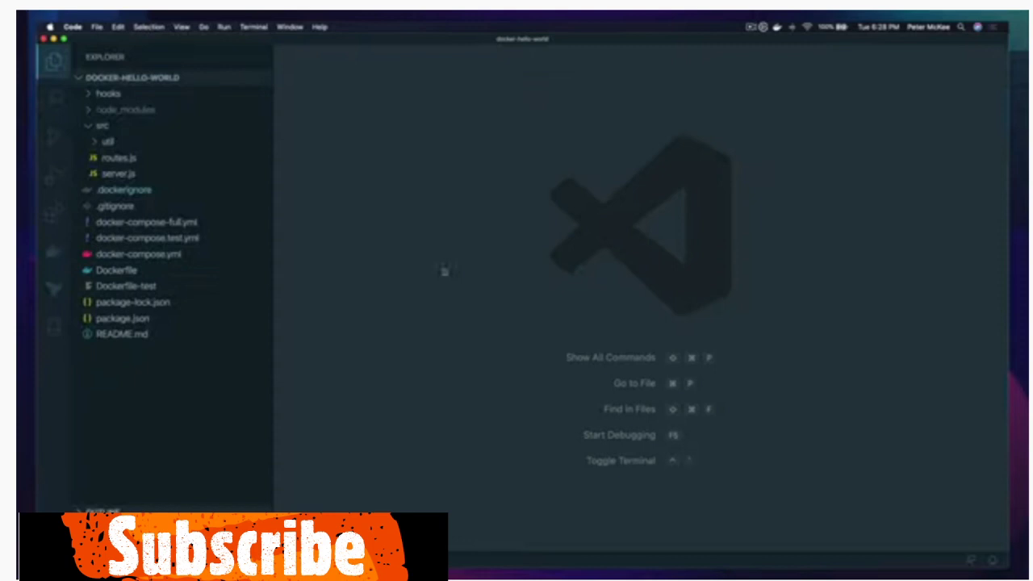
pyautogui.click(101, 126)
pyautogui.click(142, 158)
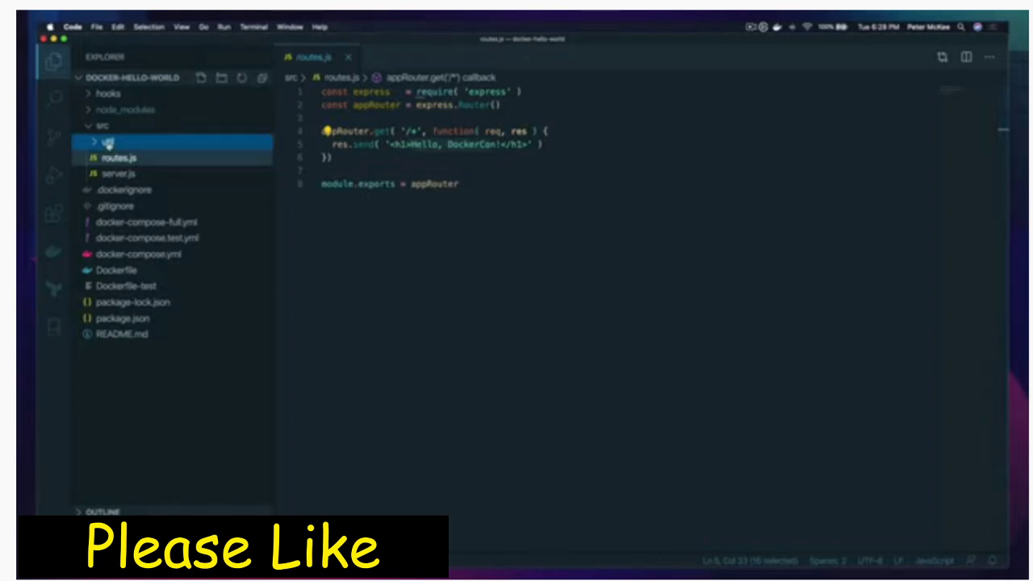
# Review util's sum.js and sum.test.js, then the Dockerfile's exposed port 80.
pyautogui.click(109, 143)
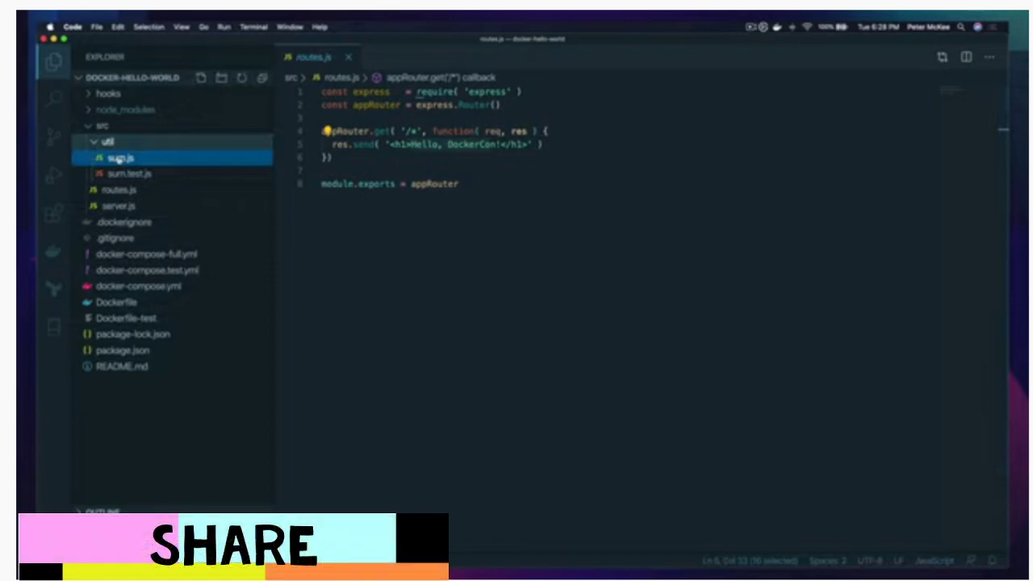
pyautogui.click(128, 174)
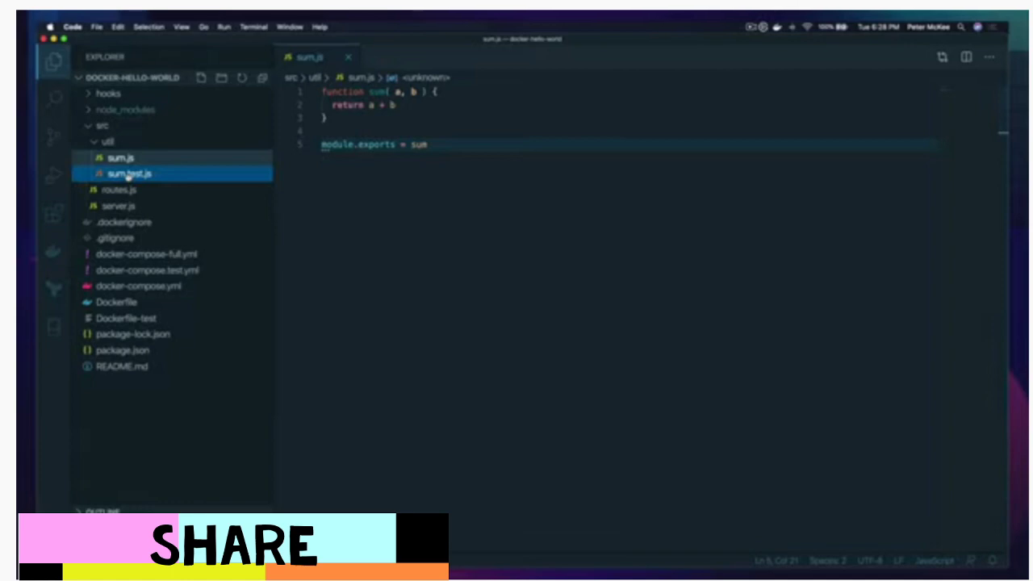
pyautogui.moveTo(127, 176); pyautogui.dragTo(168, 257)
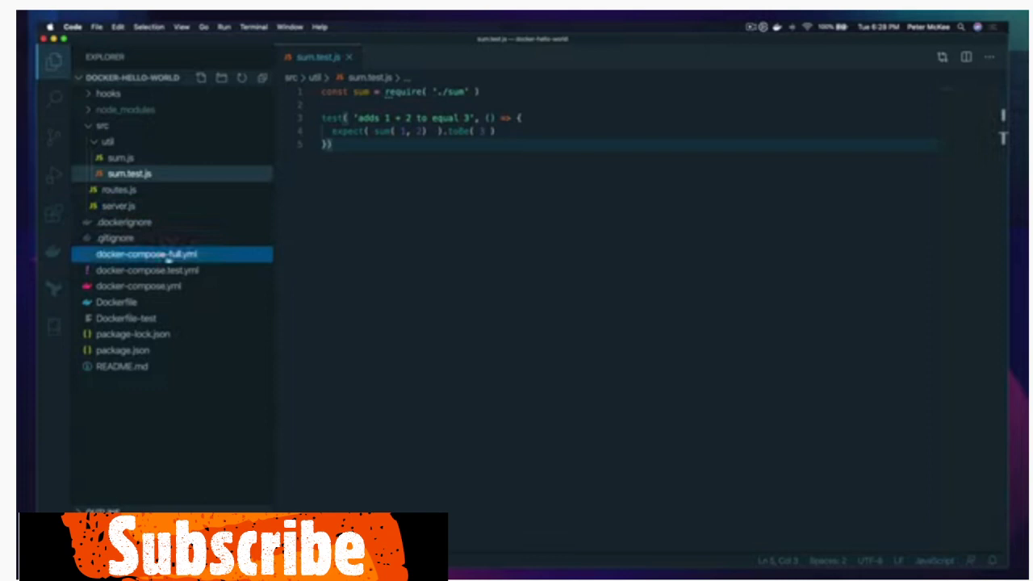
pyautogui.click(116, 302)
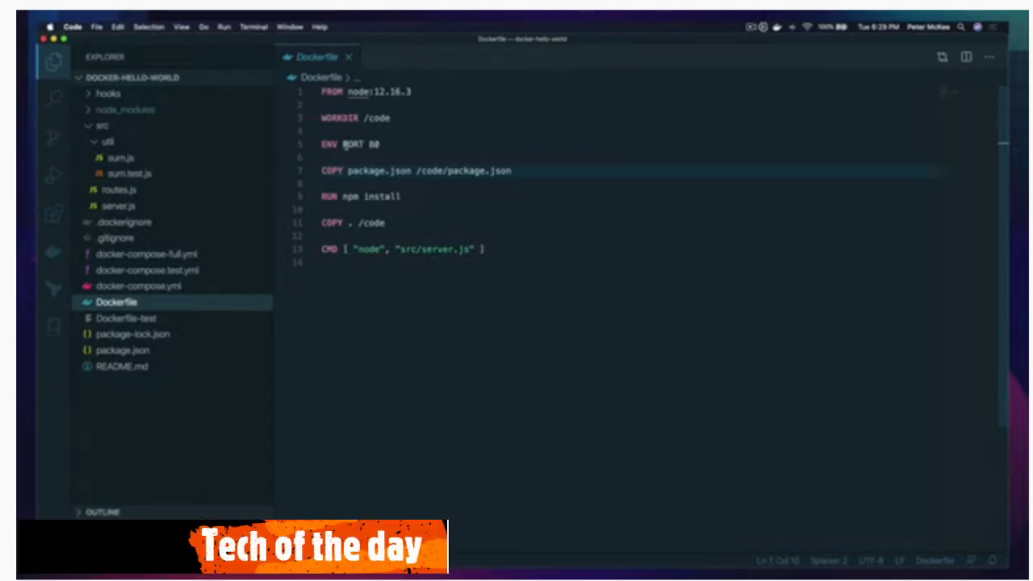
pyautogui.doubleClick(374, 143)
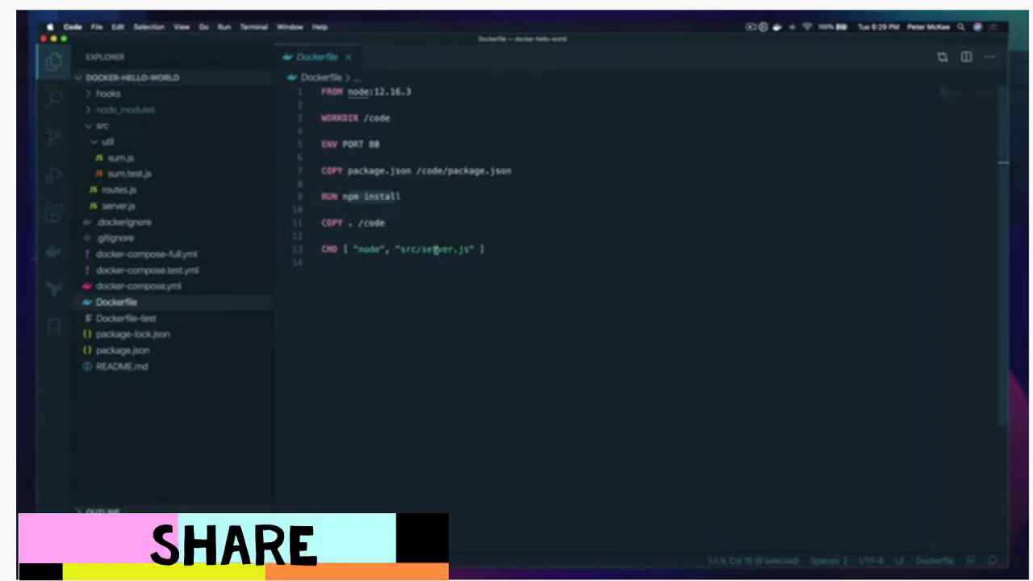
# In the terminal, build the image with 'docker build --tag <username>/hello-world .' and list images.
pyautogui.press('super+Tab')
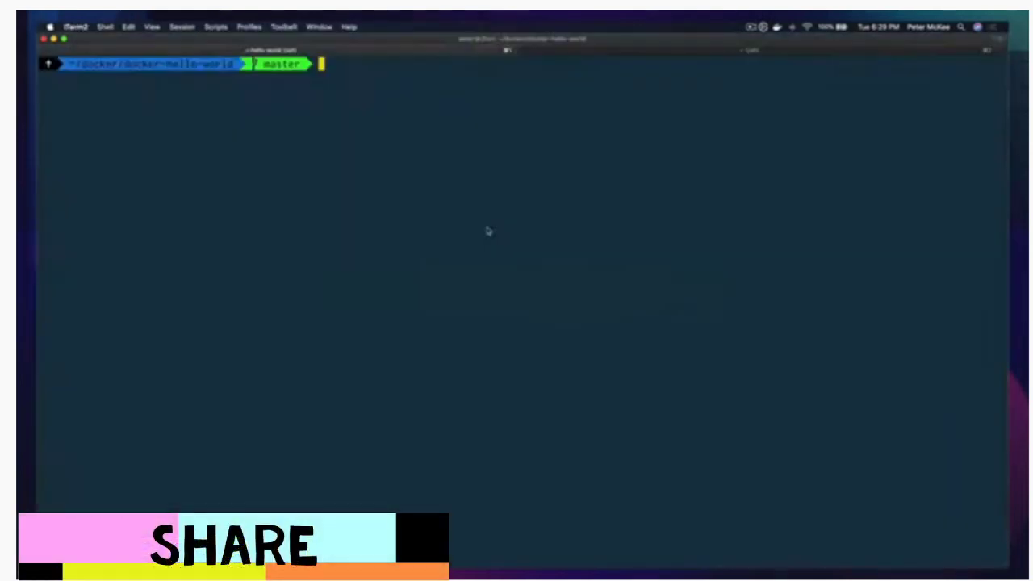
pyautogui.write('docker')
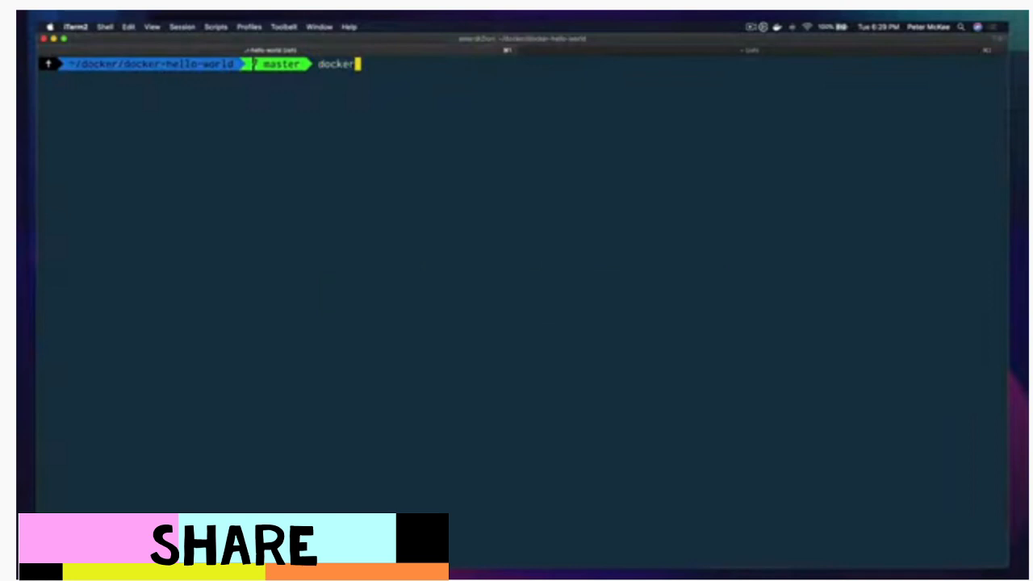
pyautogui.write(' build --tag pmcke')
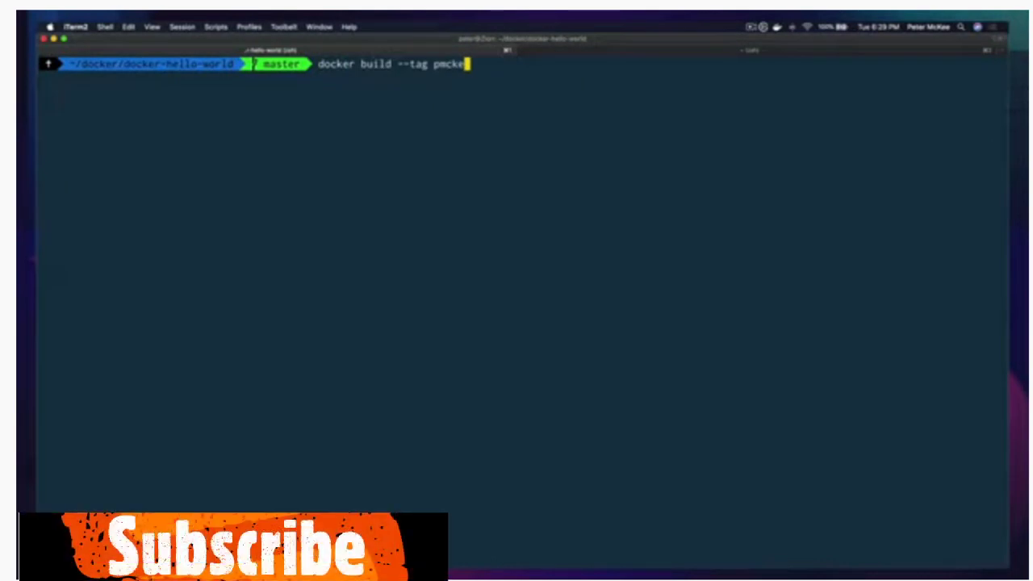
pyautogui.write('e/hello-wo')
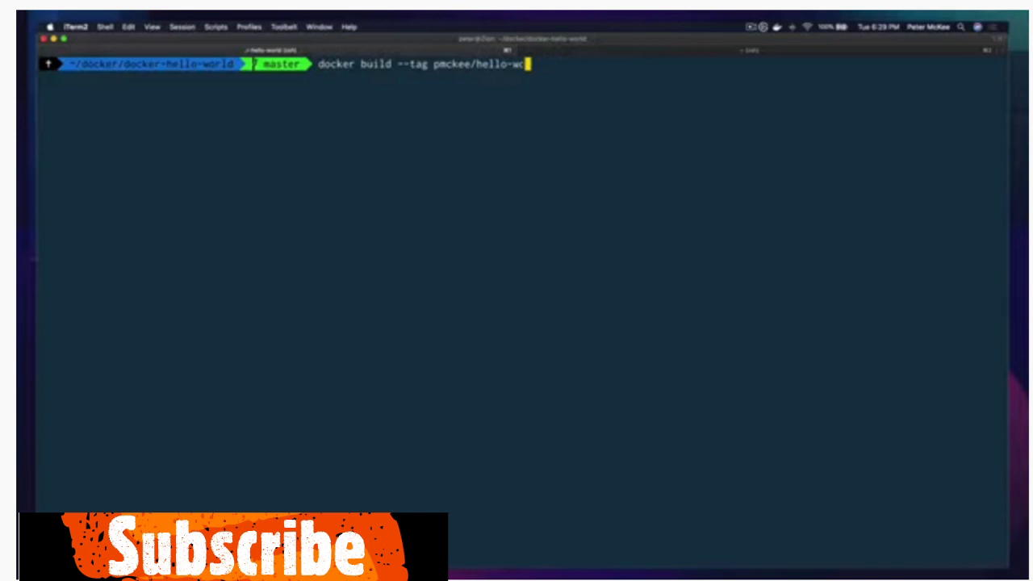
pyautogui.write('rld')
pyautogui.write('.')
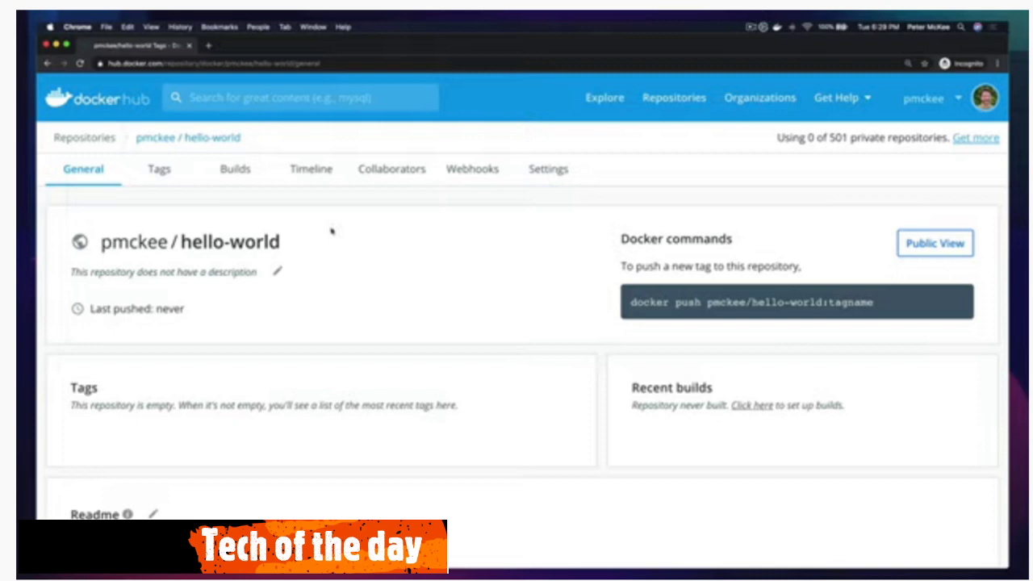
pyautogui.tripleClick(331, 231)
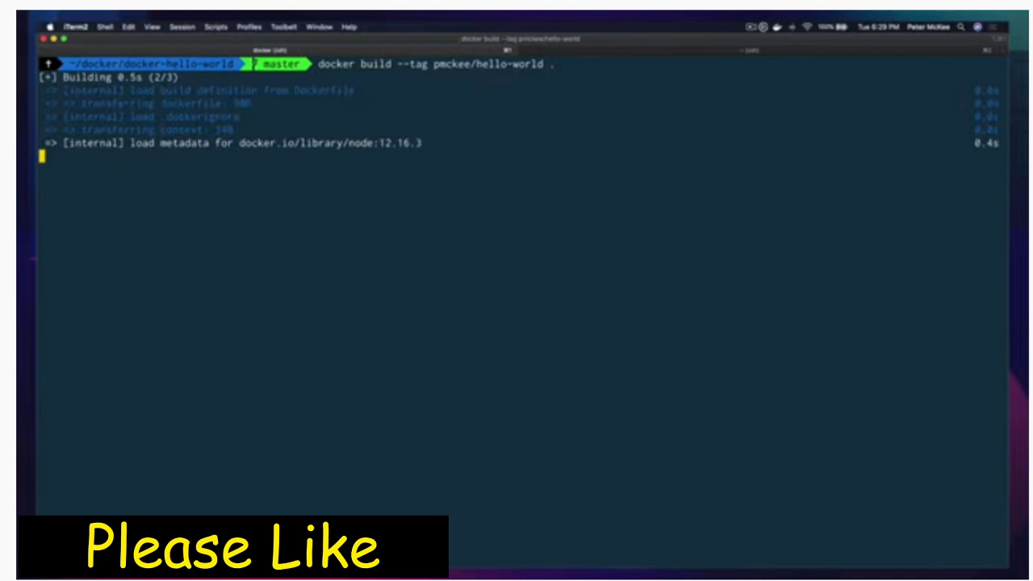
pyautogui.write('docker images')
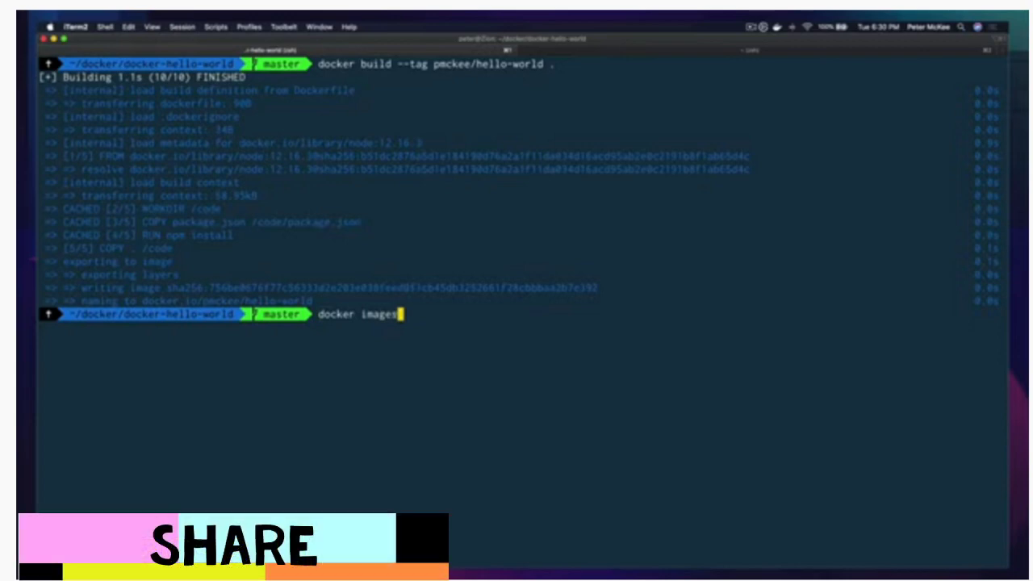
# Run docker login, push the hello-world image, and confirm its 'latest' tag on Docker Hub.
pyautogui.press('super+k')
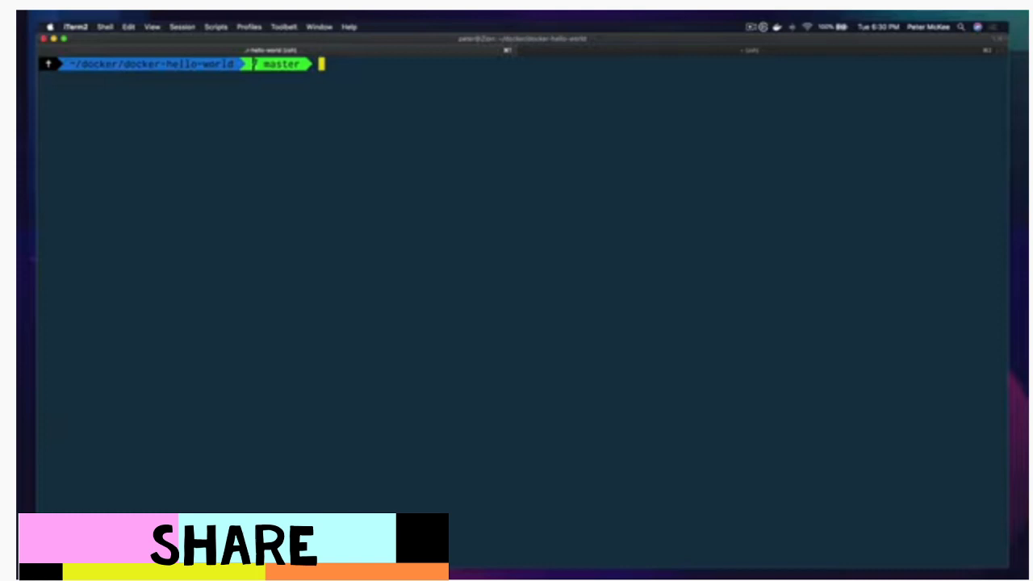
pyautogui.write('docker lo')
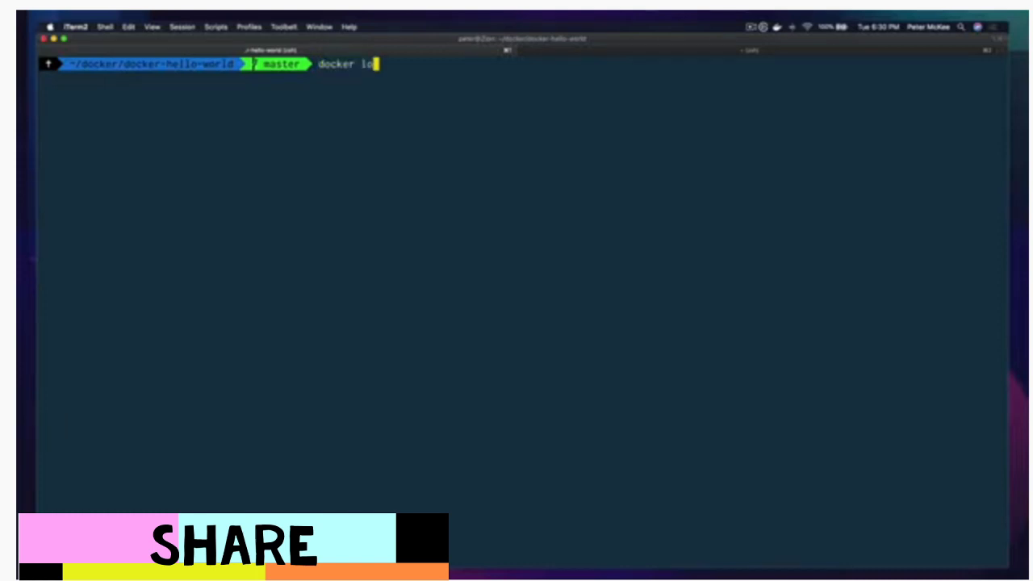
pyautogui.write('gin')
pyautogui.press('Return')
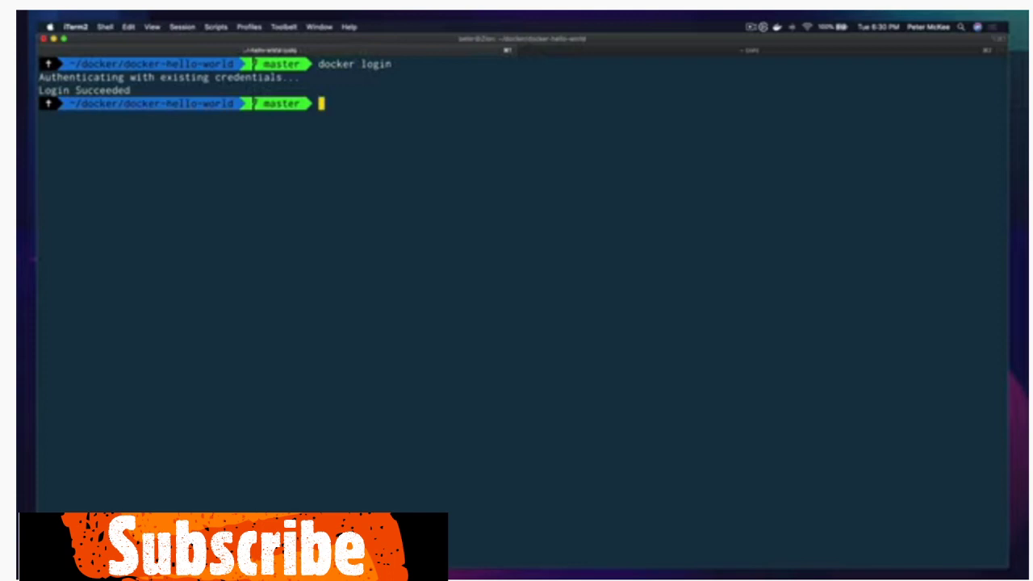
pyautogui.write('docker push pmckee/hello-world:')
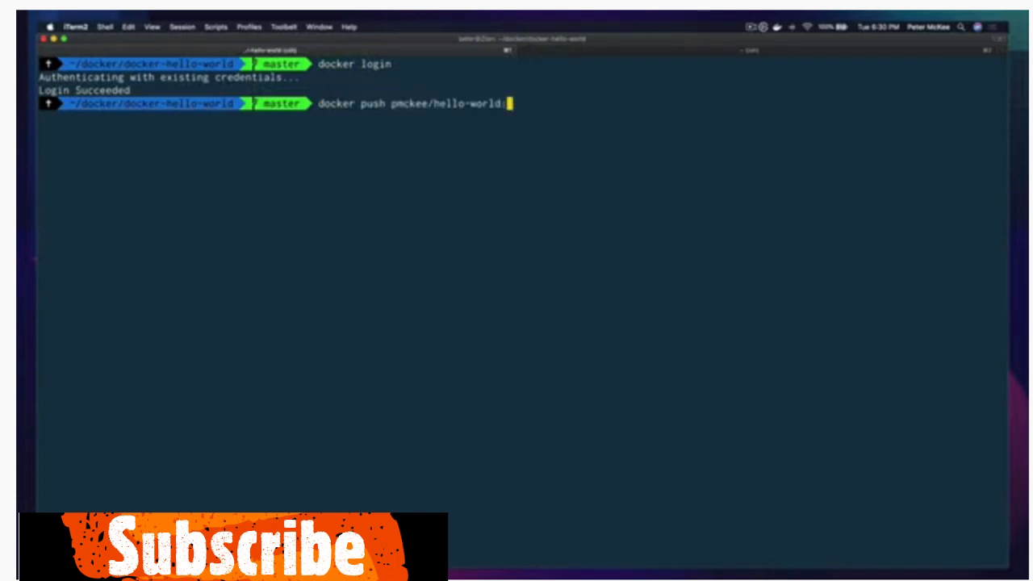
pyautogui.press('BackSpace')
pyautogui.press('Return')
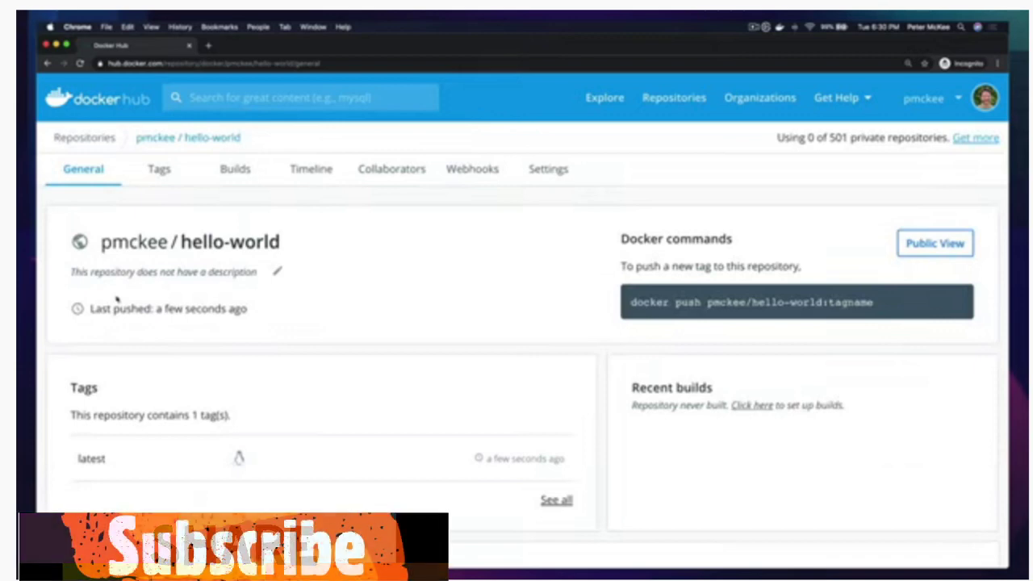
pyautogui.click(159, 172)
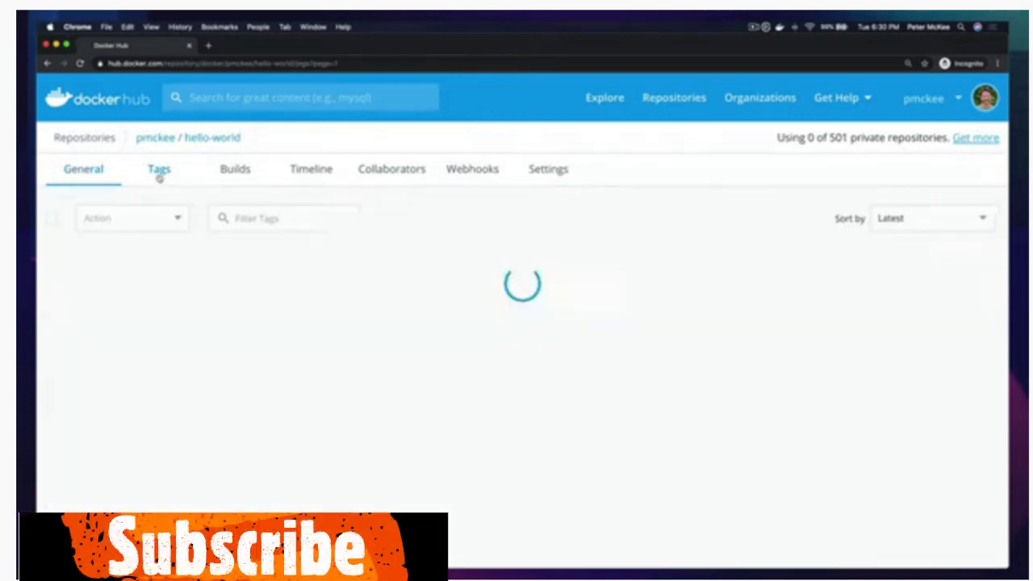
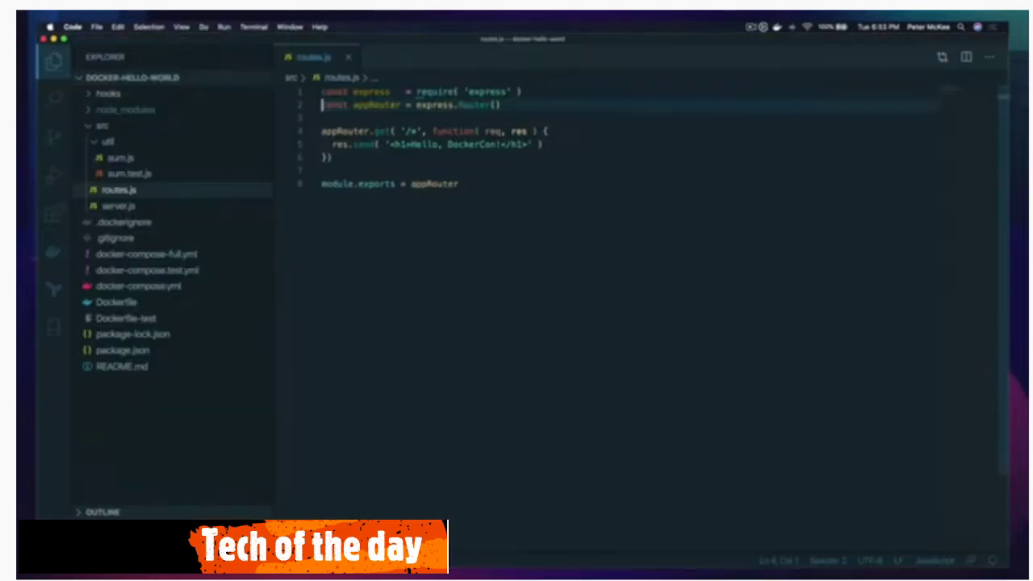
# Highlight 'DockerCon' in the line 5 res.send greeting of routes.js, then bring up the terminal.
pyautogui.click(537, 144)
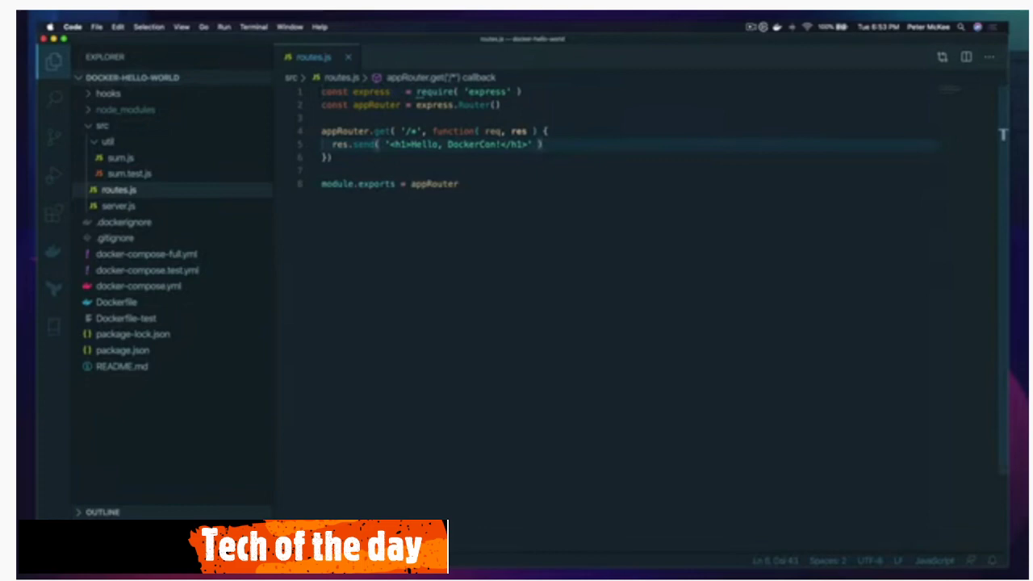
pyautogui.moveTo(500, 144); pyautogui.dragTo(448, 143)
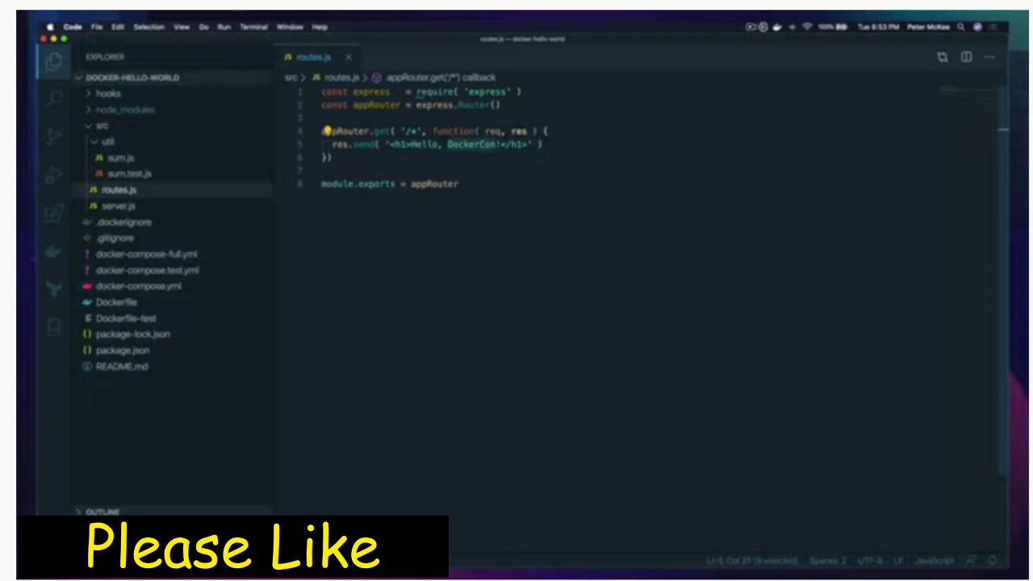
pyautogui.press('super+Tab')
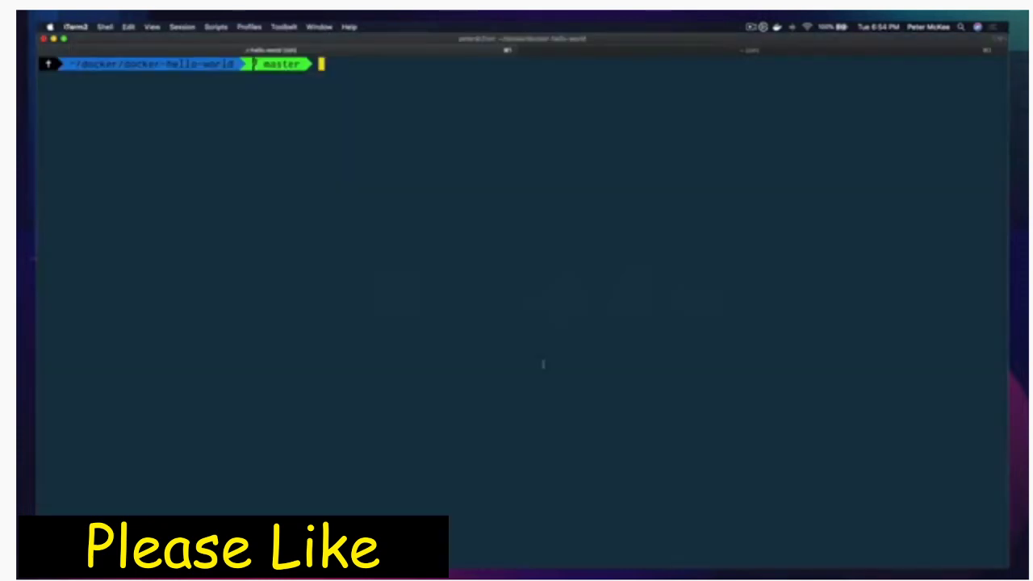
# Commit all changes on master with the message "changes" using git commit -am.
pyautogui.write('do')
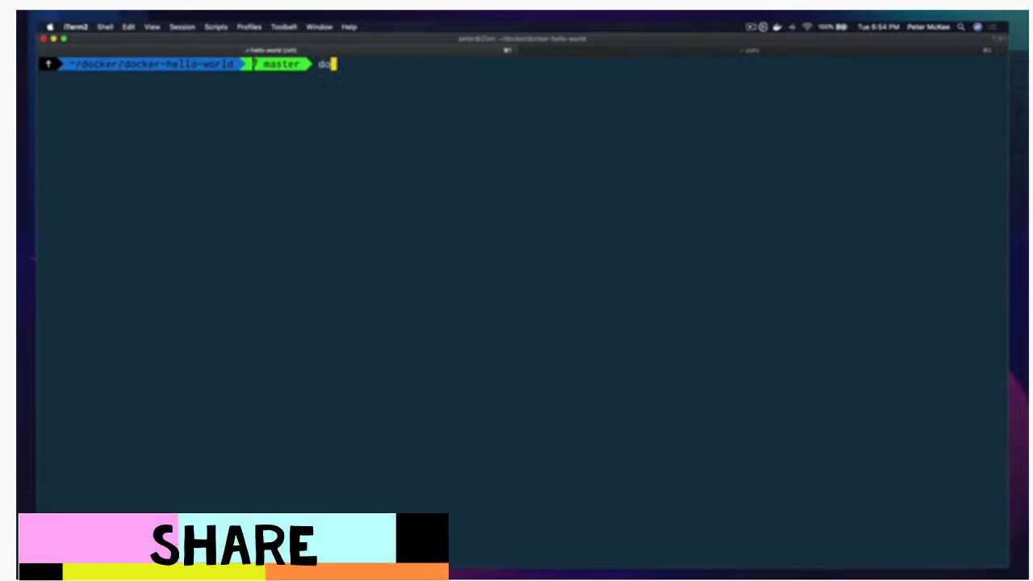
pyautogui.press('BackSpace')
pyautogui.press('BackSpace')
pyautogui.press('Return')
pyautogui.write('git c')
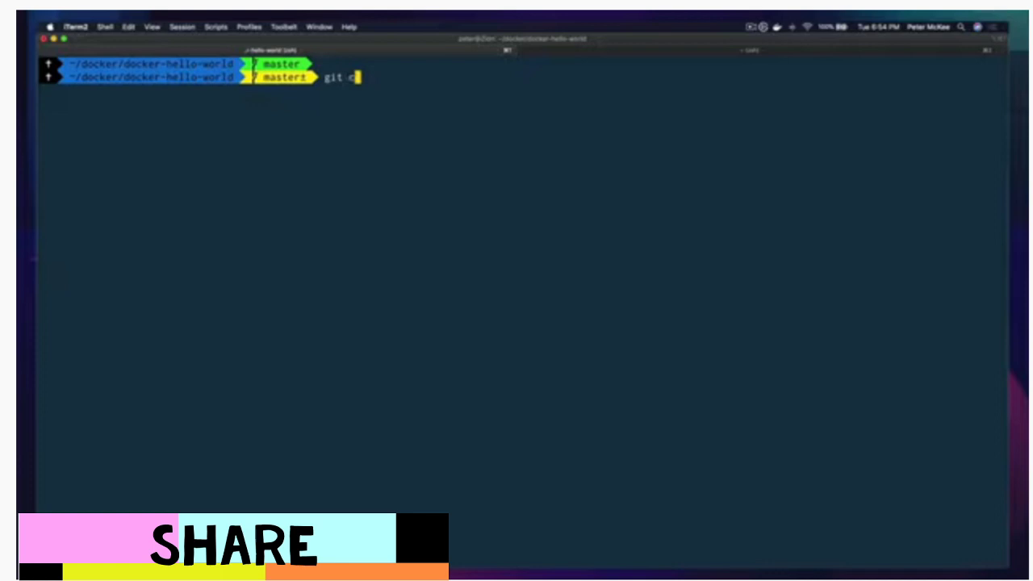
pyautogui.write('ommit -am "changes"')
pyautogui.press('Return')
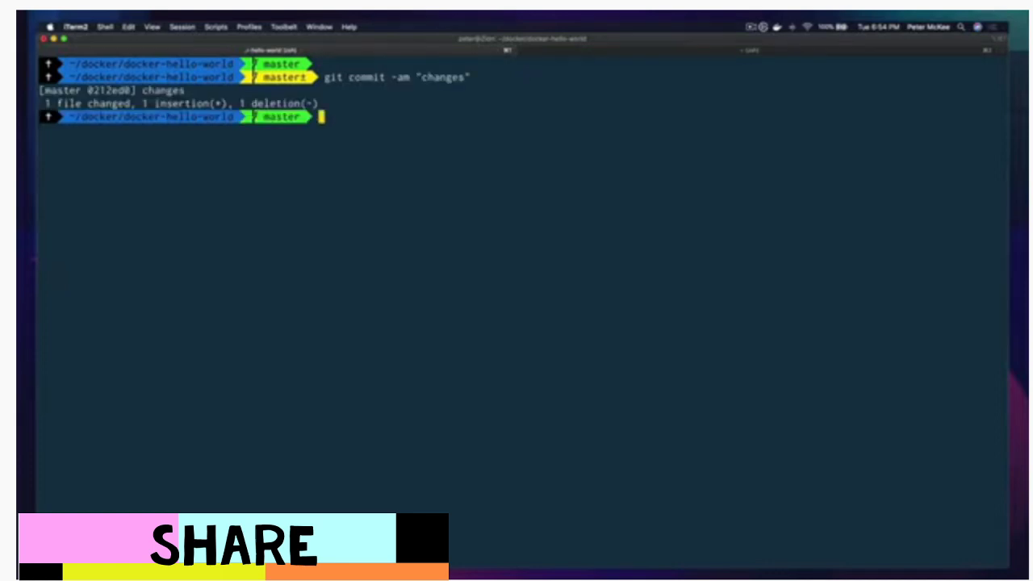
# Push the commit to the remote repository and return to Docker Hub.
pyautogui.write('git push')
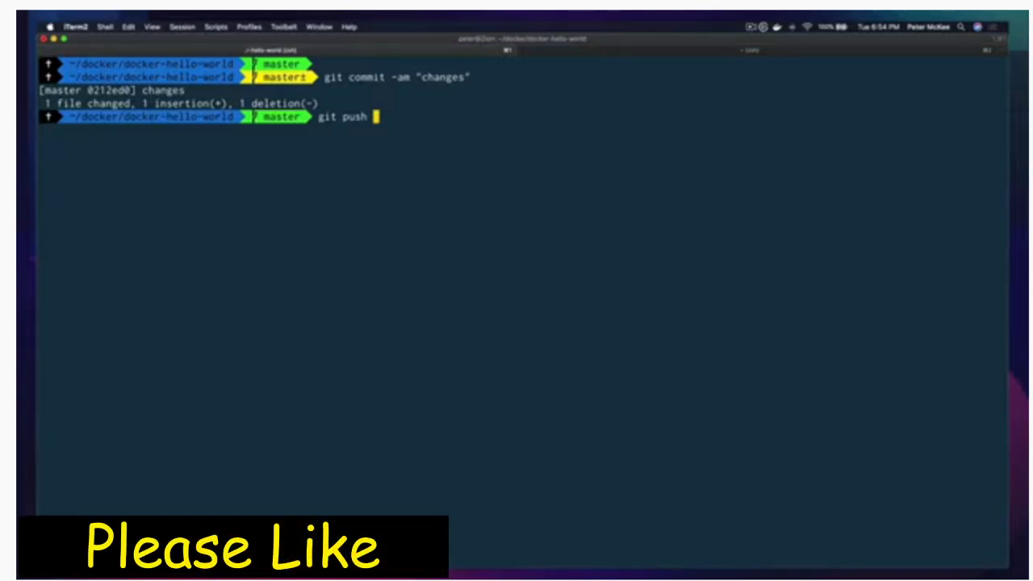
pyautogui.press('Return')
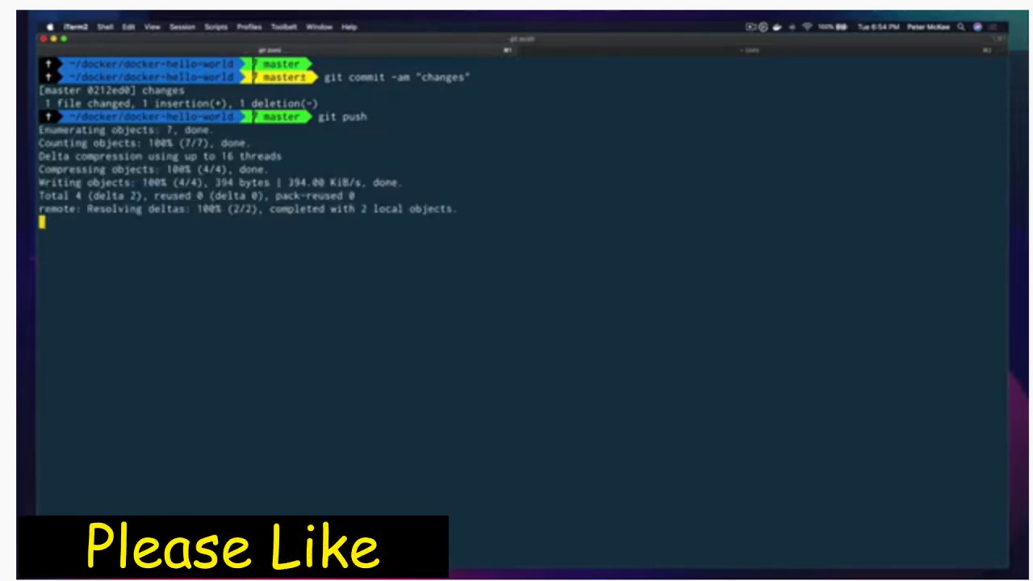
pyautogui.press('super+Tab')
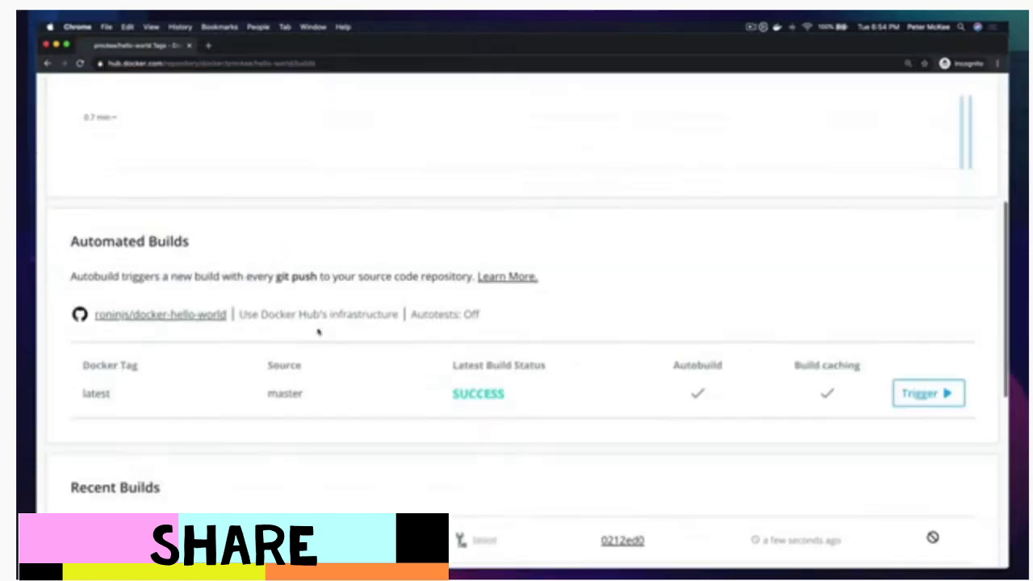
# Inspect master build 0212ed0d's logs to confirm SUCCESS and a passing sum.test.js test.
pyautogui.scroll(-2, 318, 330)
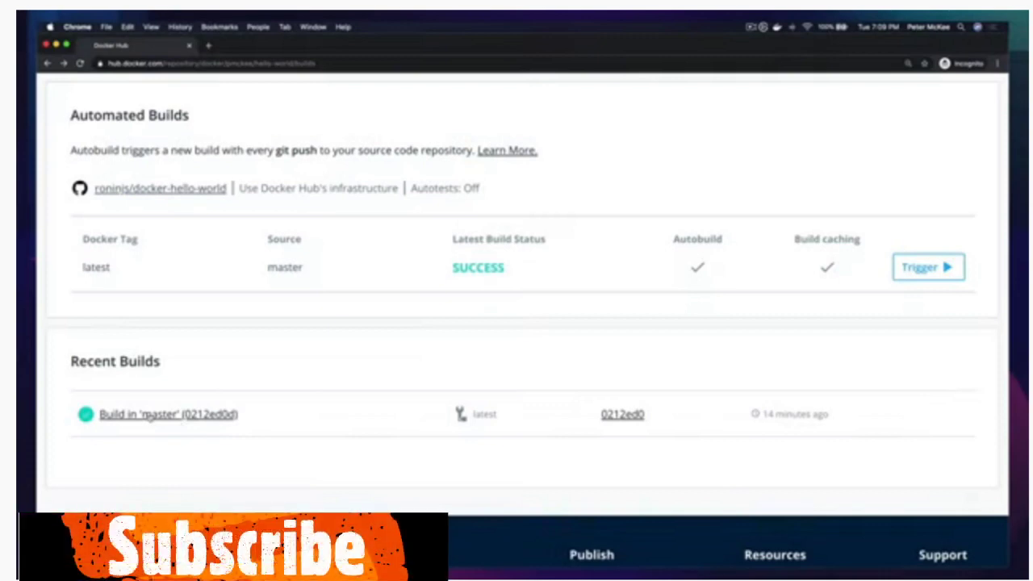
pyautogui.click(193, 414)
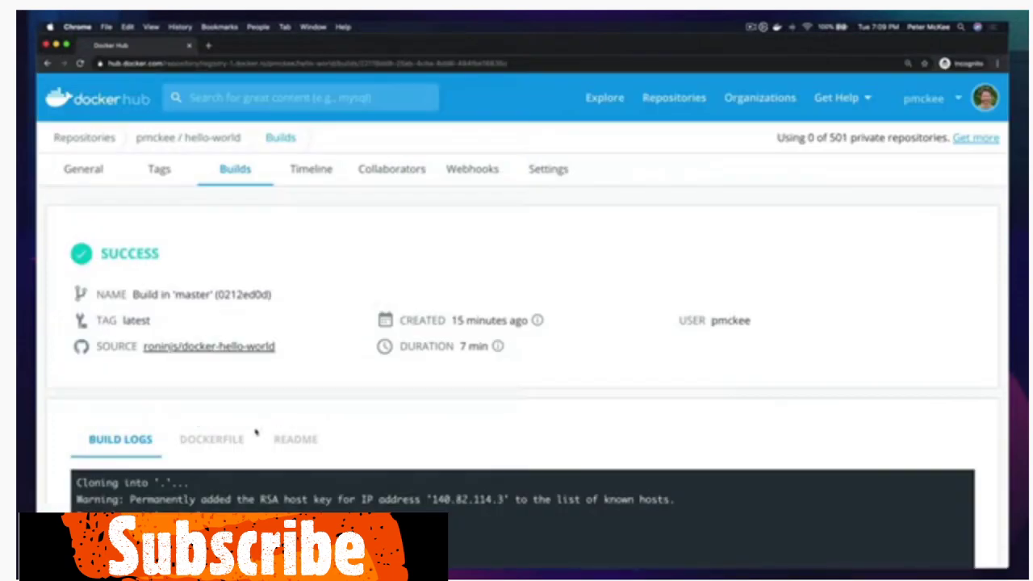
pyautogui.scroll(-10, 576, 383)
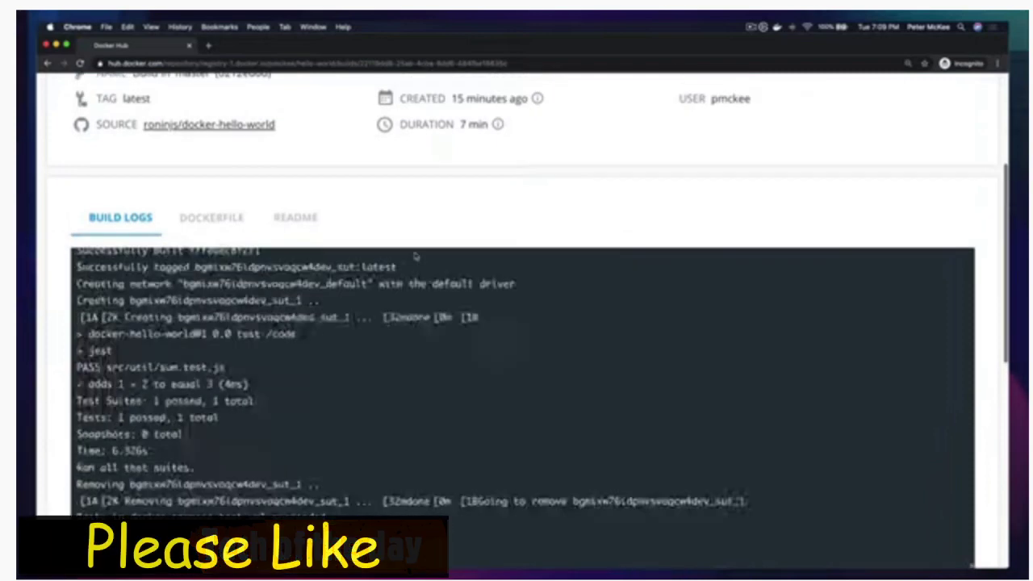
pyautogui.scroll(10, 414, 256)
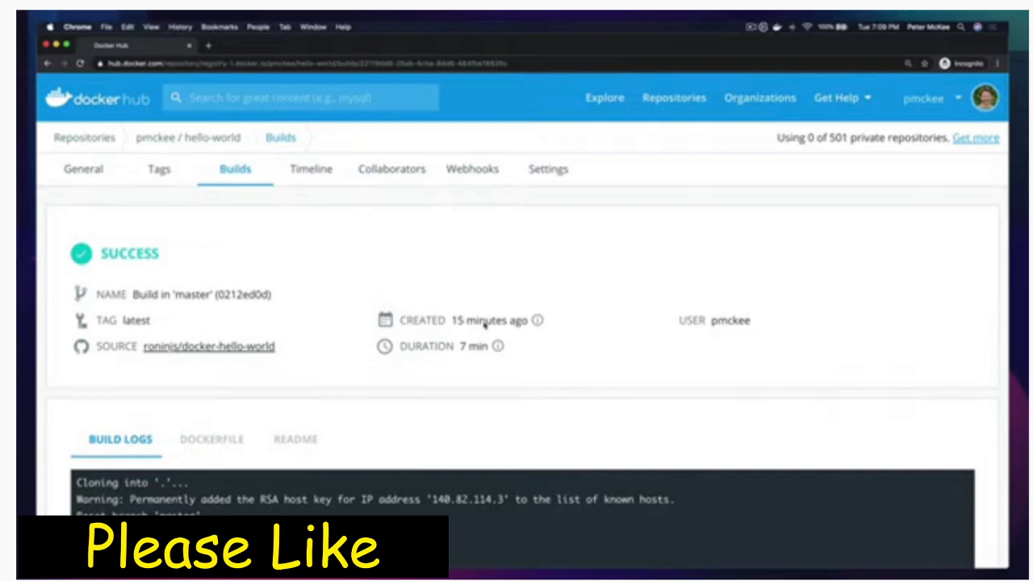
pyautogui.press('super+Tab')
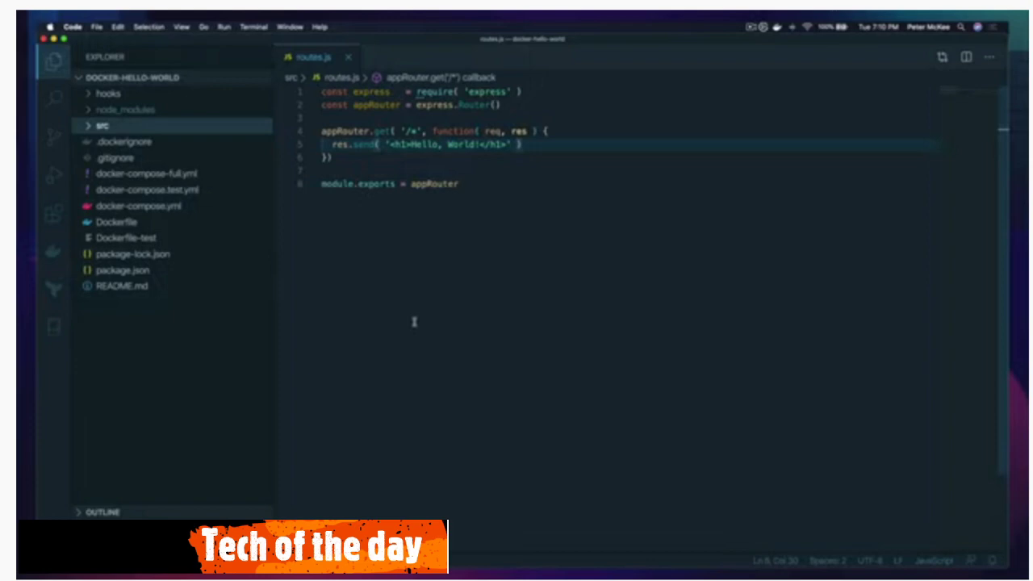
# Open docker-compose.test.yml and highlight the sut service and its Dockerfile-test reference.
pyautogui.click(147, 190)
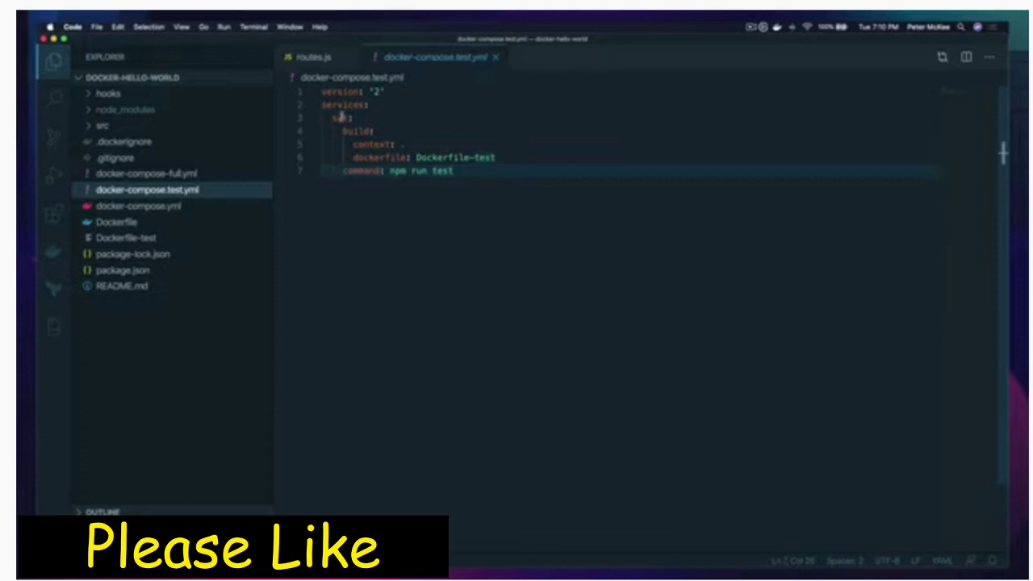
pyautogui.doubleClick(339, 118)
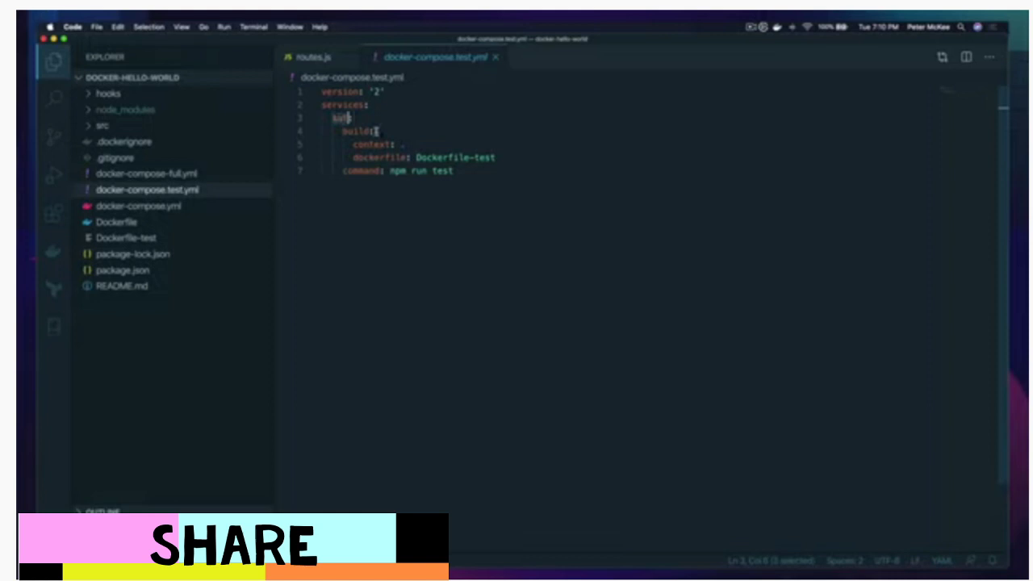
pyautogui.moveTo(417, 155); pyautogui.dragTo(1003, 147)
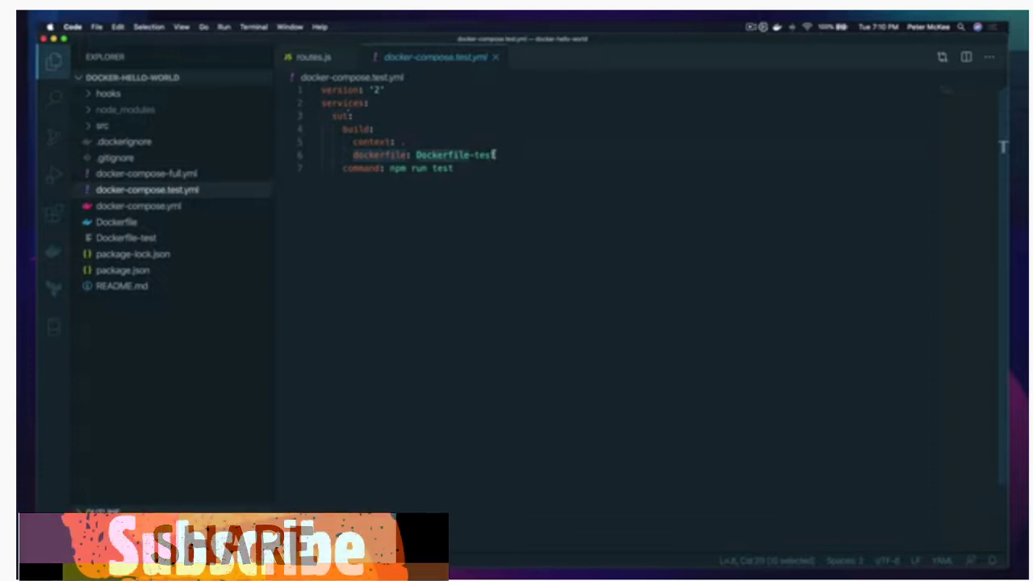
# Open Dockerfile-test from the Explorer as a regular editor tab.
pyautogui.click(138, 239)
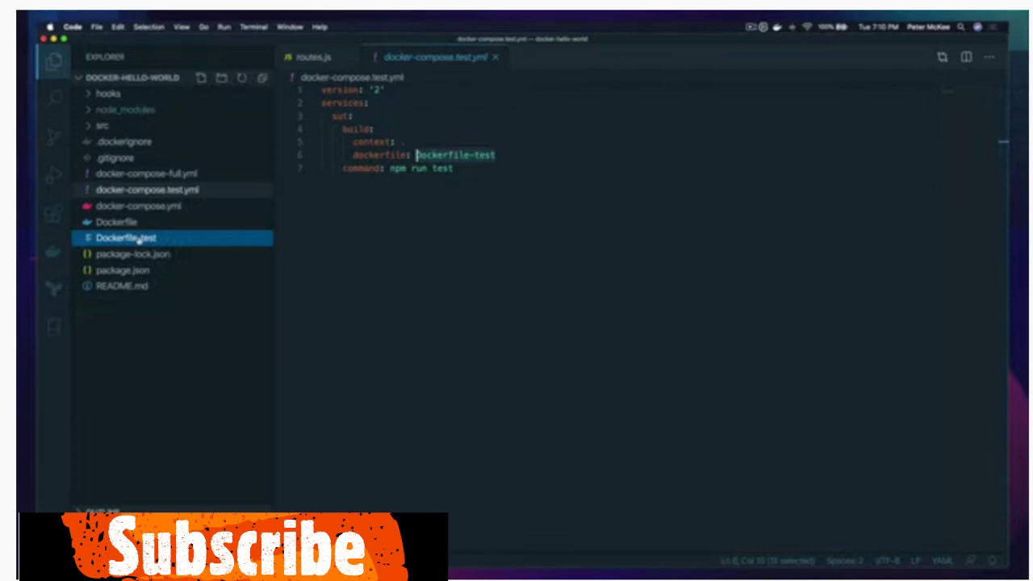
pyautogui.click(138, 238)
pyautogui.click(476, 176)
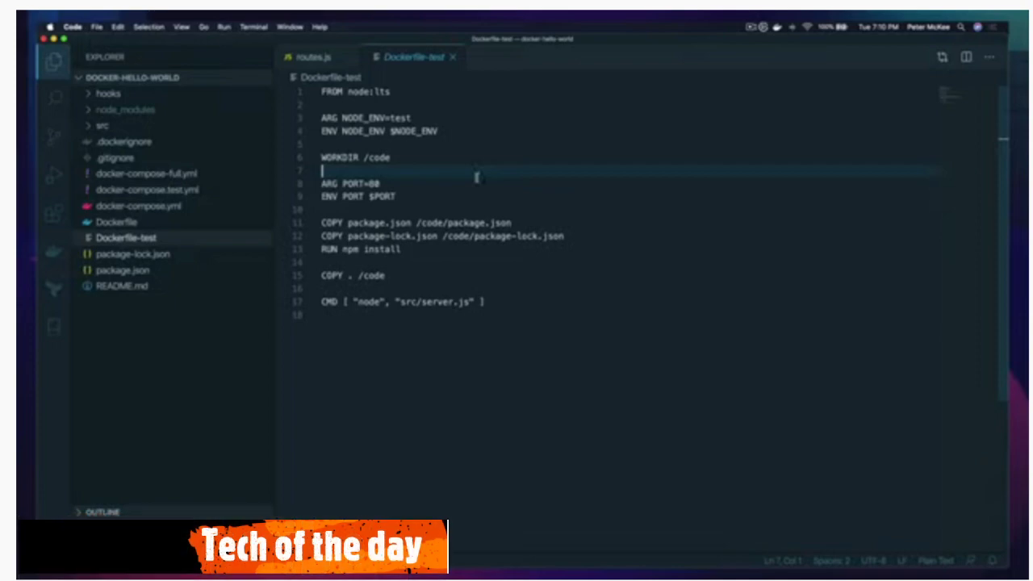
# Highlight NODE_ENV and PORT in Dockerfile-test, then return to docker-compose.test.yml.
pyautogui.doubleClick(364, 118)
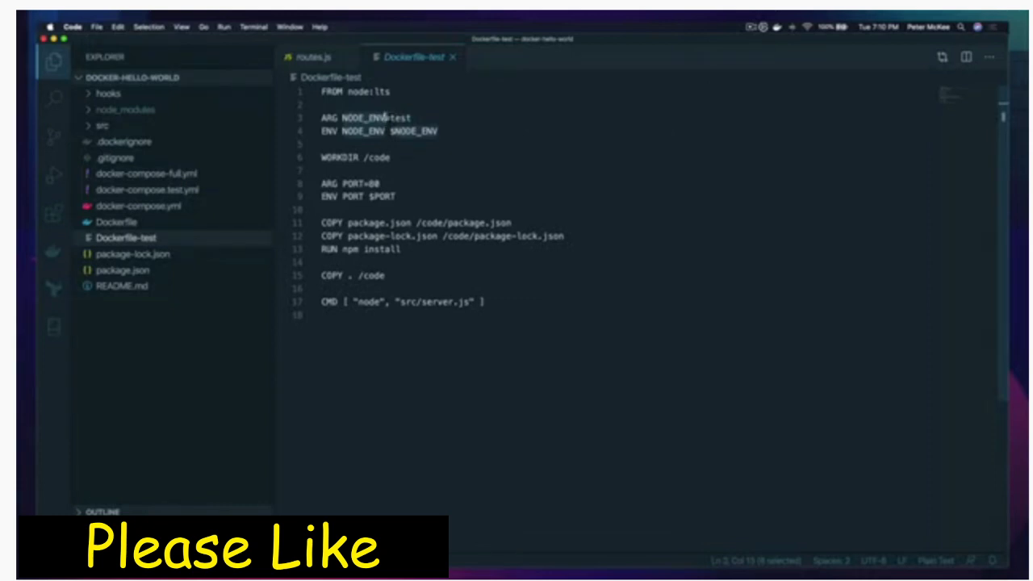
pyautogui.doubleClick(353, 183)
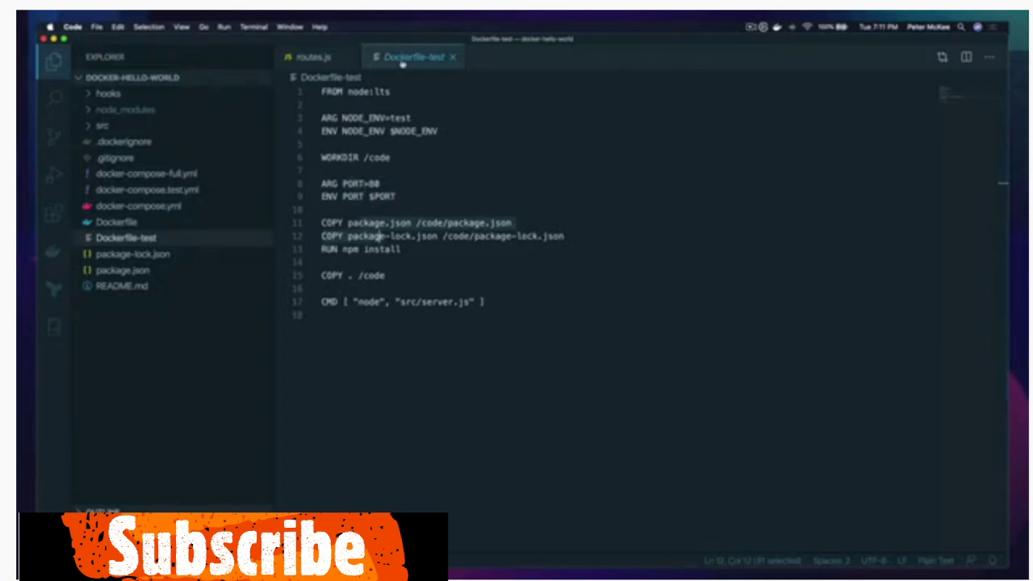
pyautogui.click(173, 191)
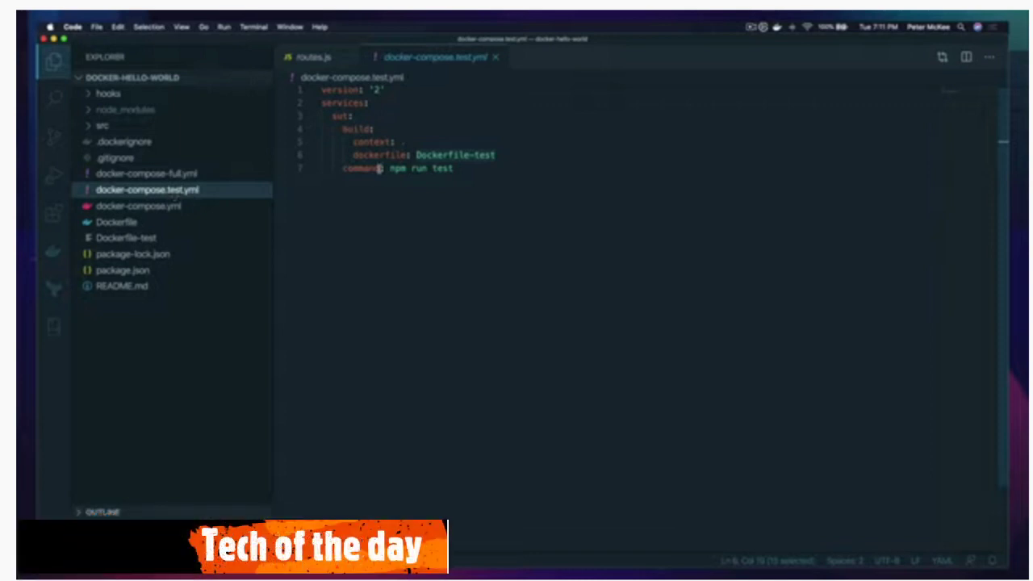
# Check the npm run test command and the jest test script in package.json.
pyautogui.doubleClick(442, 168)
pyautogui.click(154, 272)
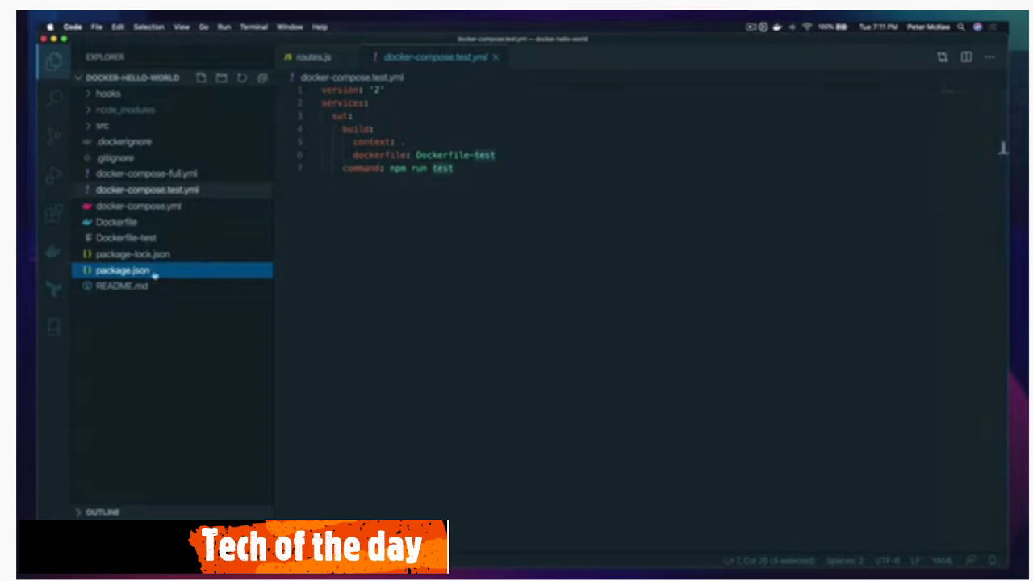
pyautogui.doubleClick(360, 209)
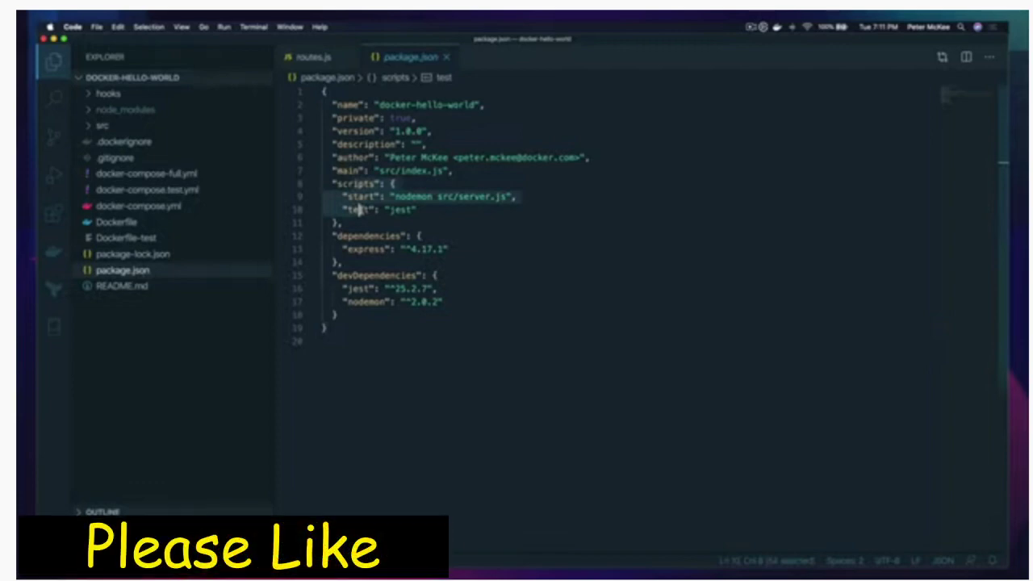
pyautogui.doubleClick(401, 209)
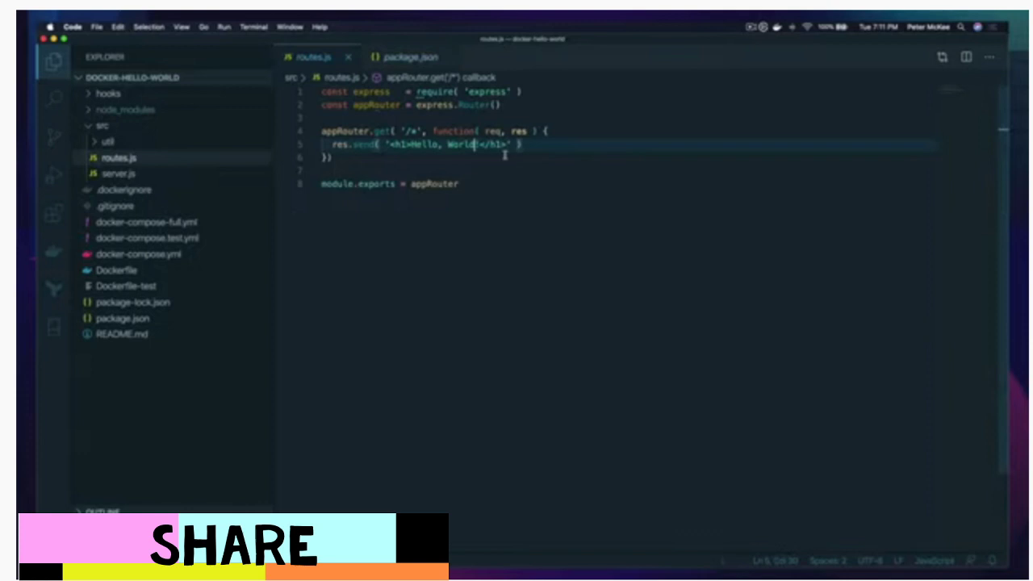
# Change the routes.js greeting from 'Hello, World!' to 'Hello, DockerCon!'.
pyautogui.press('BackSpace')
pyautogui.press('BackSpace')
pyautogui.press('BackSpace')
pyautogui.press('BackSpace')
pyautogui.press('BackSpace')
pyautogui.write('DockerCon!')
pyautogui.press('super+Tab')
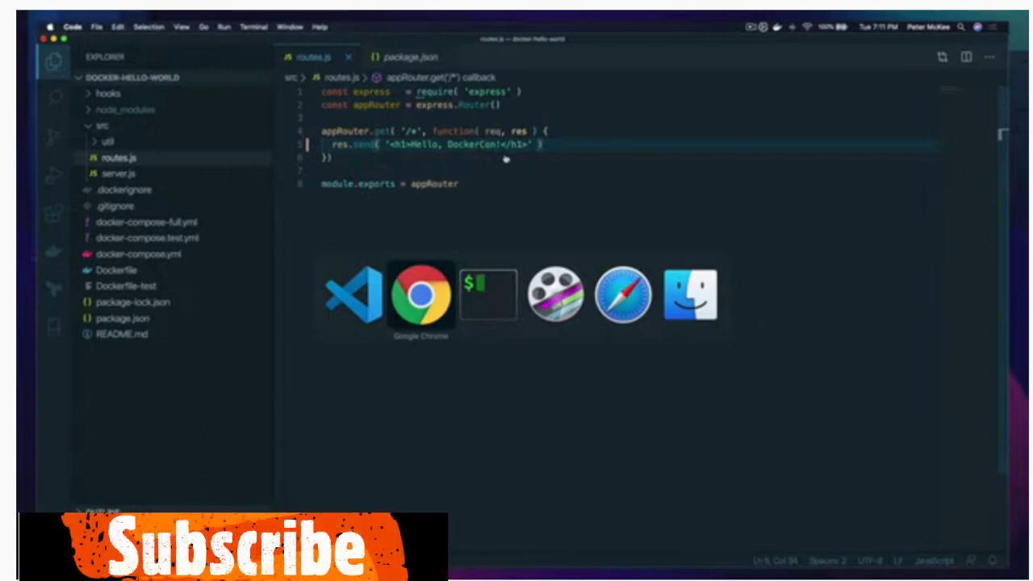
pyautogui.press('Tab')
pyautogui.press('super+Tab')
pyautogui.press('Tab')
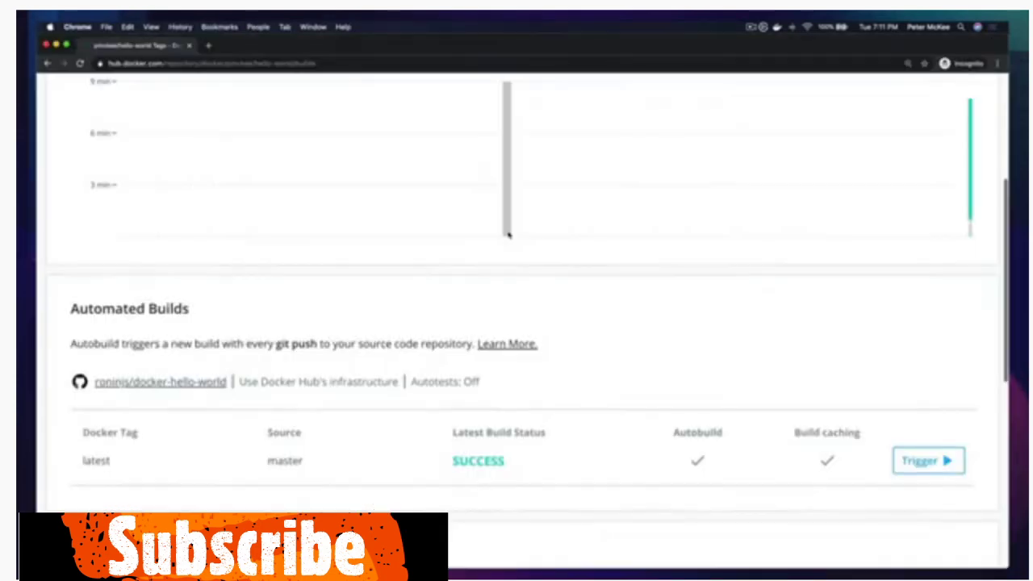
pyautogui.scroll(5, 508, 234)
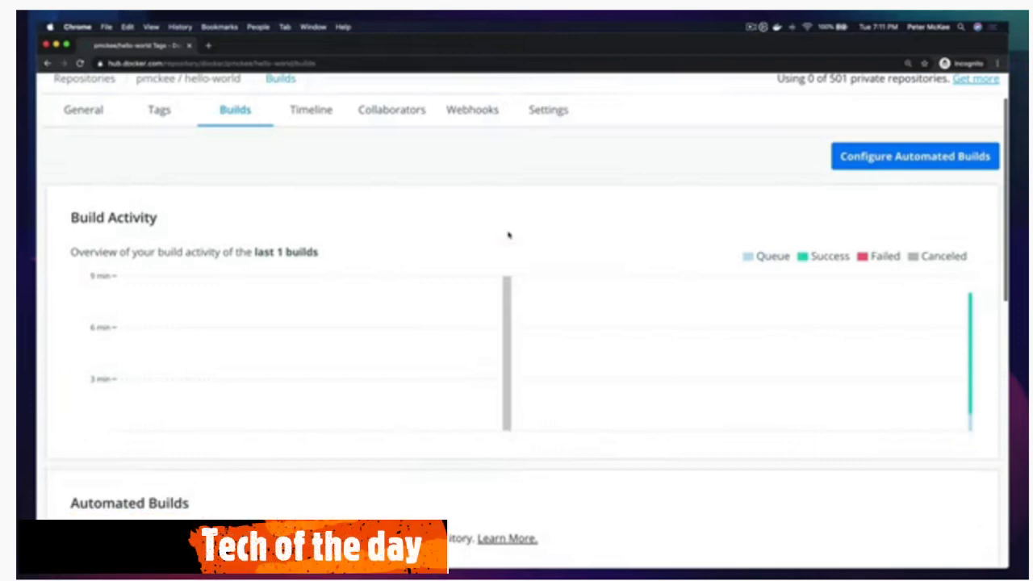
pyautogui.press('super+Tab')
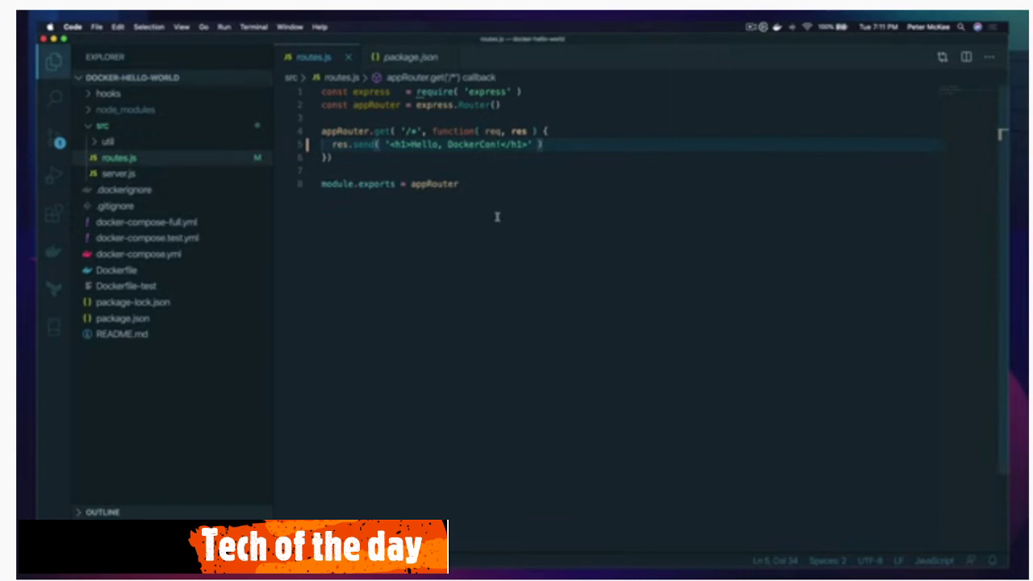
# In the terminal, commit the routes.js edit as "changes" and push it to the remote.
pyautogui.press('super+Tab')
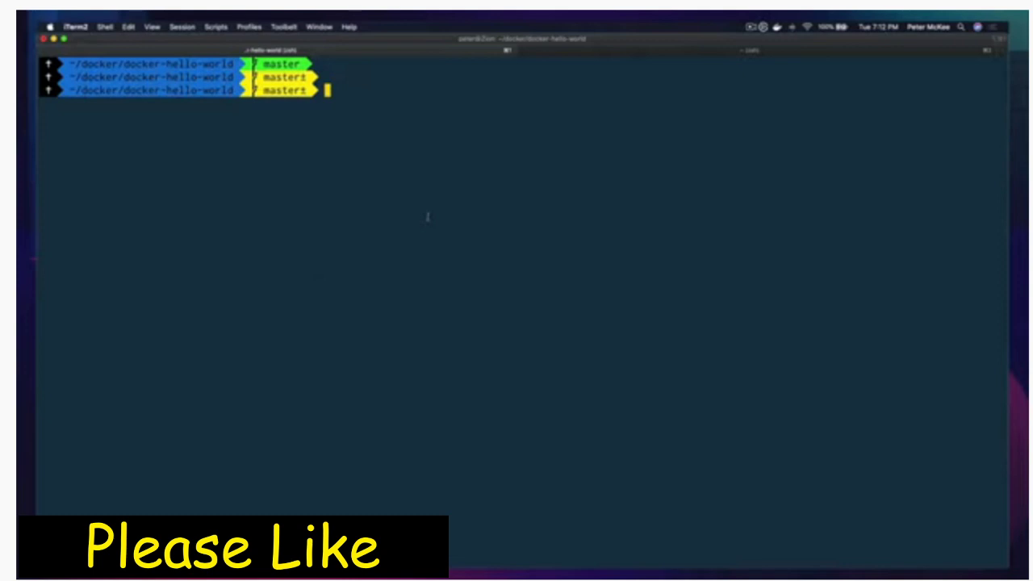
pyautogui.write('git commit -am "c')
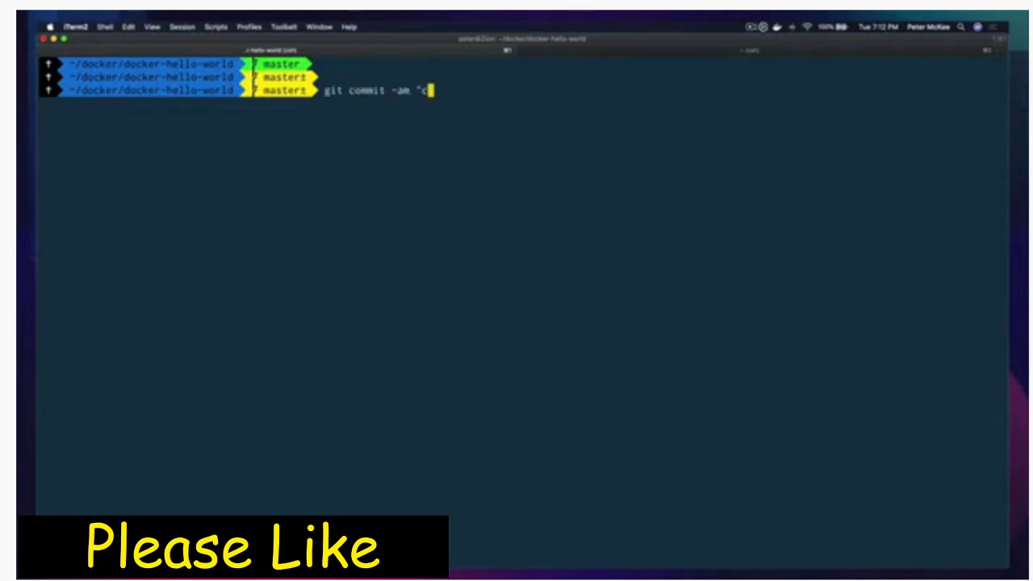
pyautogui.write('hanges"')
pyautogui.press('Return')
pyautogui.write('git pu')
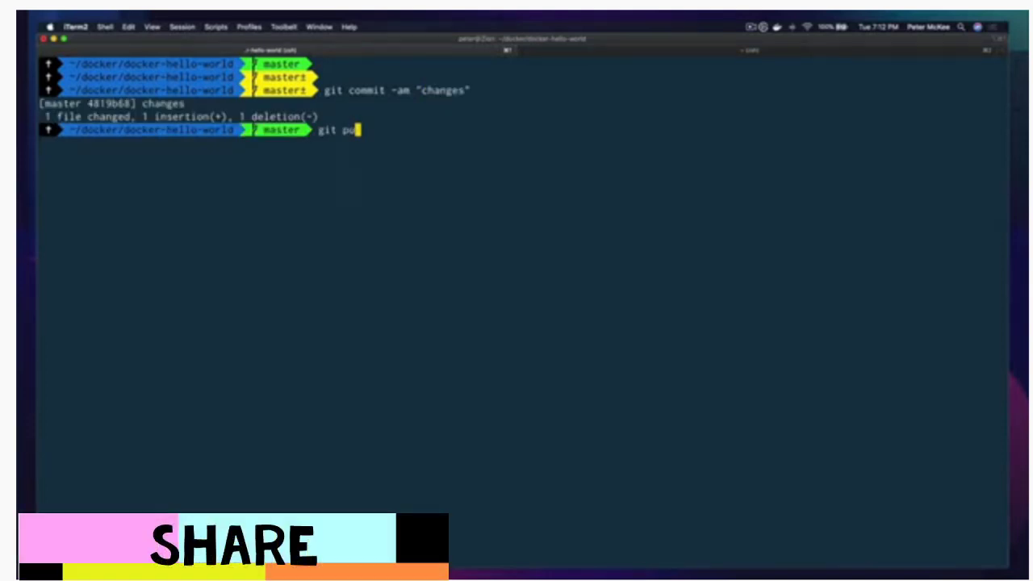
pyautogui.write('sh')
pyautogui.press('Return')
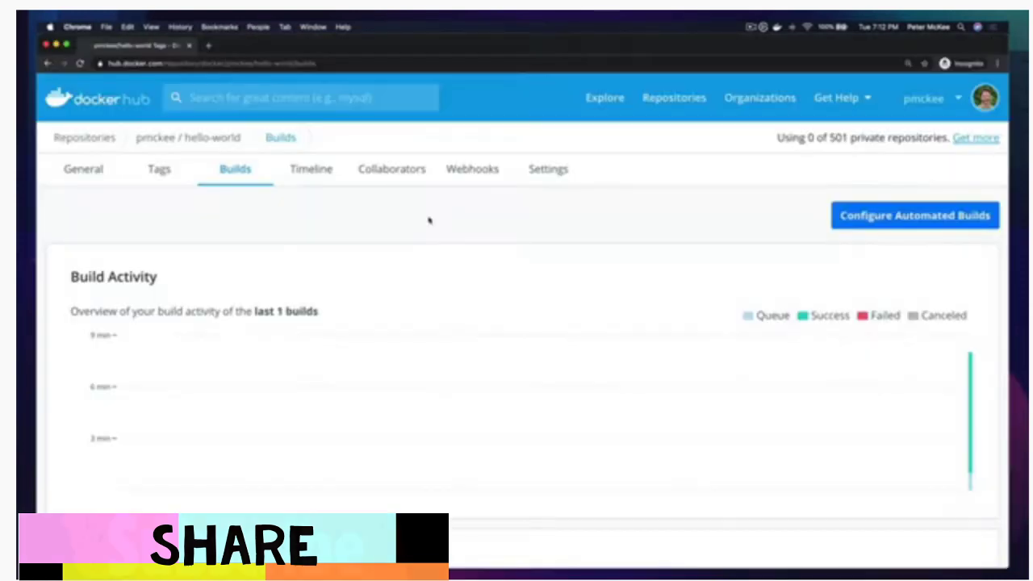
# Reload Builds and review master build 8f8441e5's SUCCESS logs with pre-build, build and post-build hook tests.
pyautogui.scroll(-1, 312, 212)
pyautogui.press('super+r')
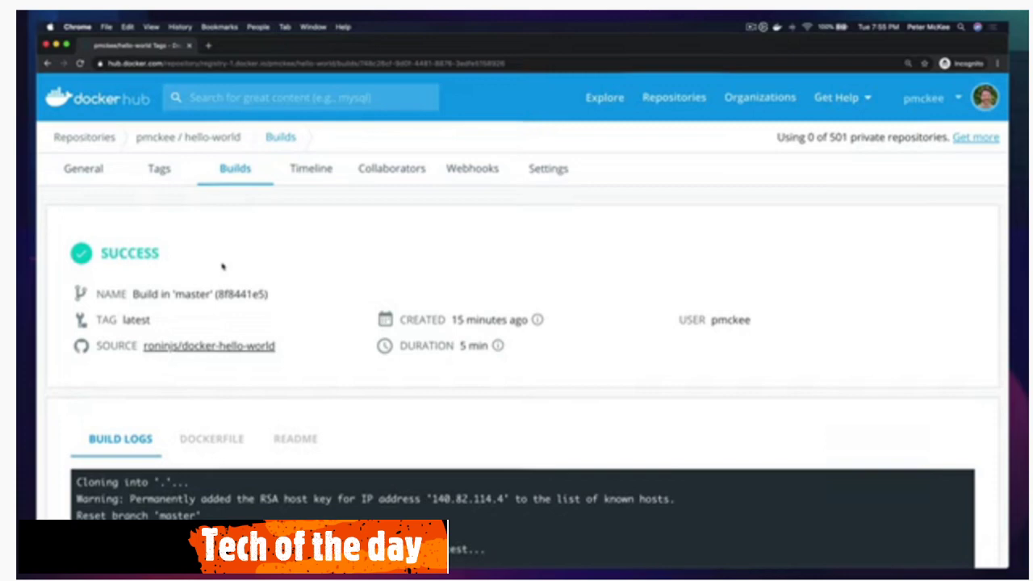
pyautogui.scroll(-5, 349, 364)
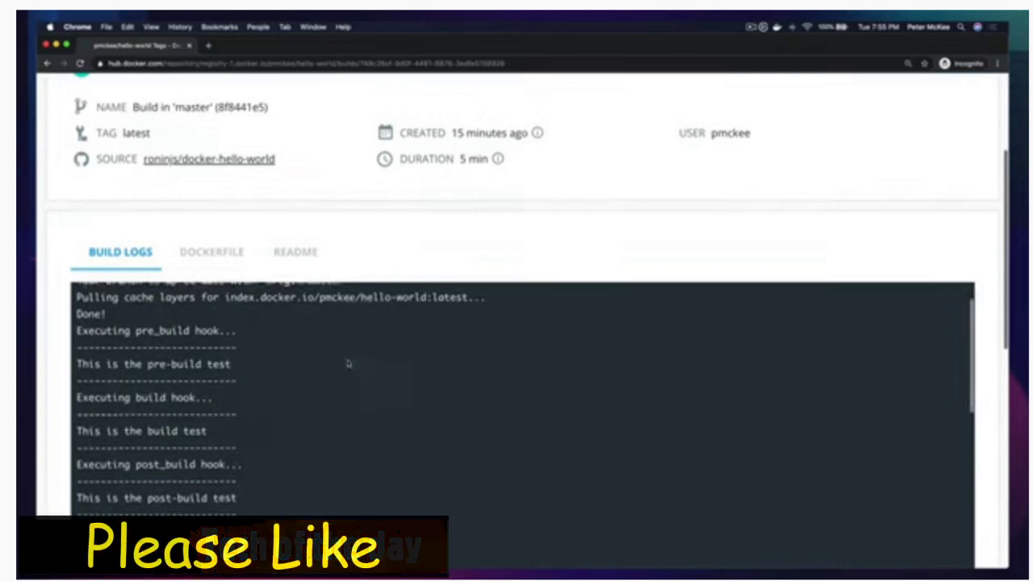
pyautogui.scroll(-5, 349, 364)
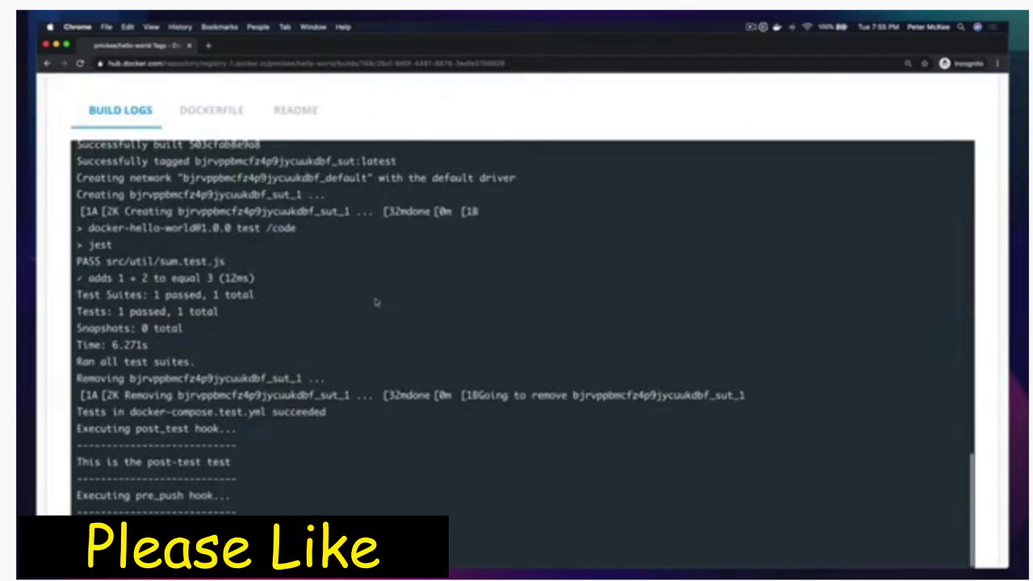
pyautogui.scroll(1, 375, 303)
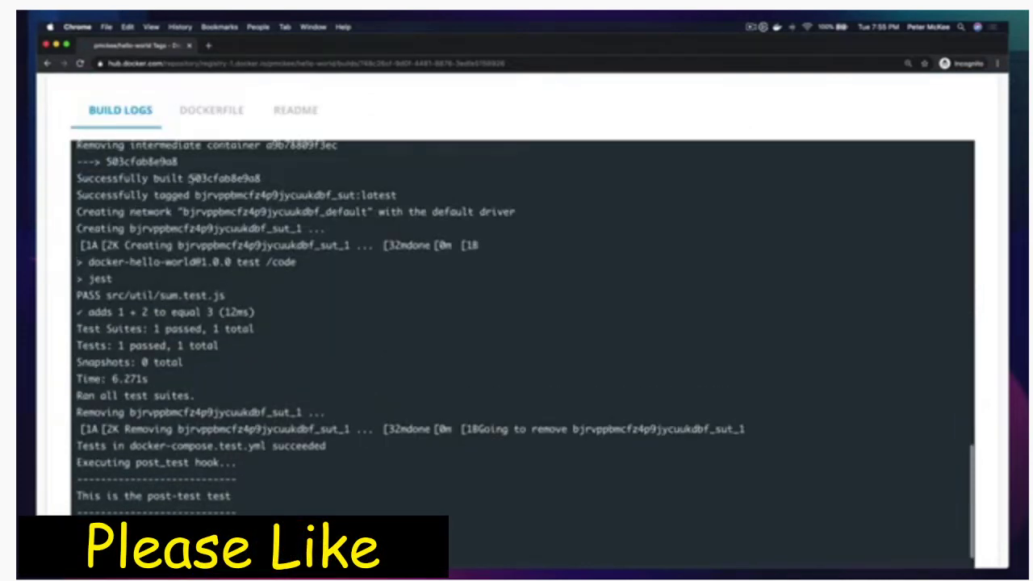
pyautogui.moveTo(190, 177); pyautogui.dragTo(320, 195)
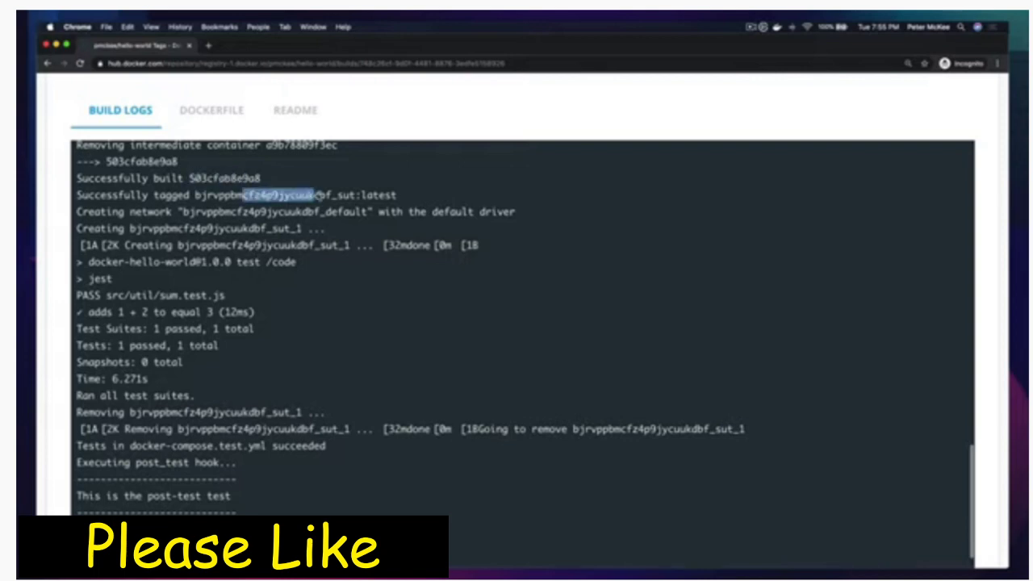
pyautogui.doubleClick(101, 278)
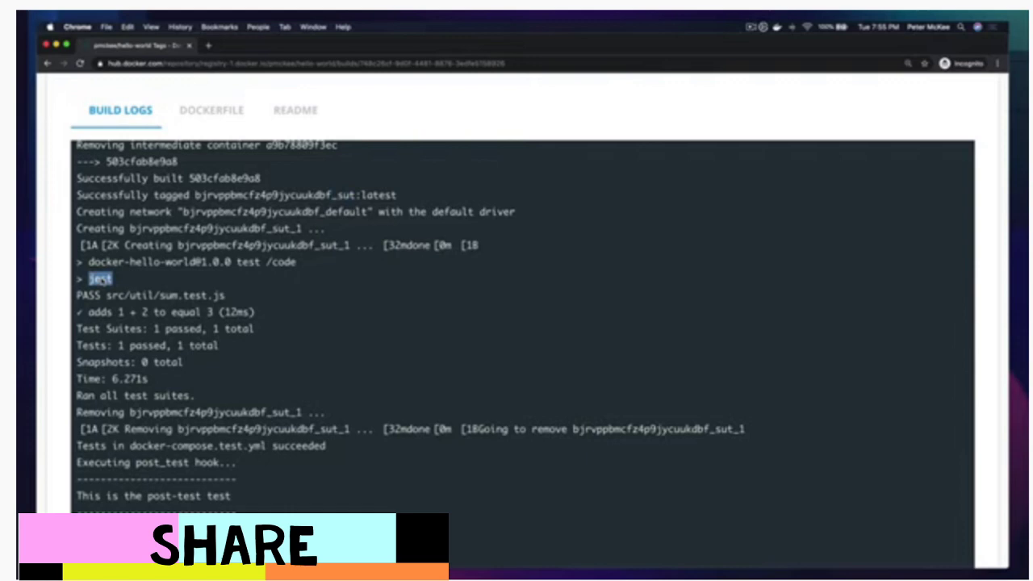
pyautogui.click(110, 339)
pyautogui.scroll(1, 110, 339)
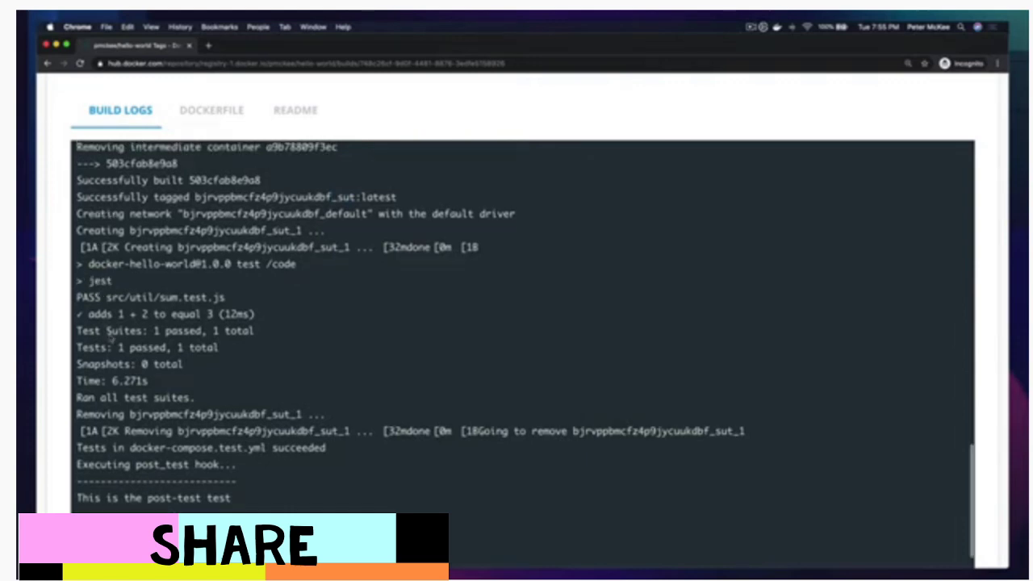
pyautogui.tripleClick(110, 333)
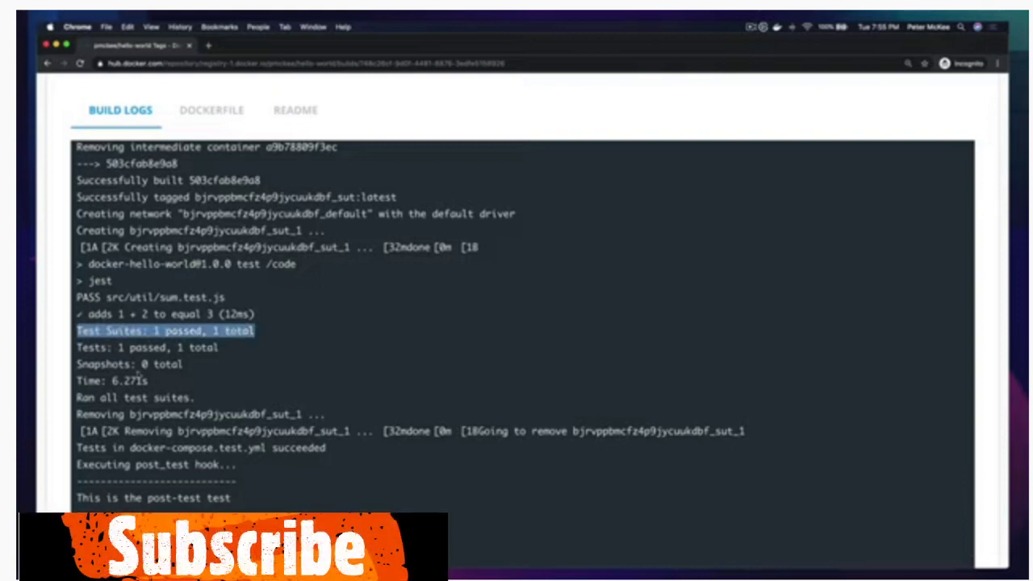
pyautogui.doubleClick(147, 347)
pyautogui.scroll(-3, 142, 483)
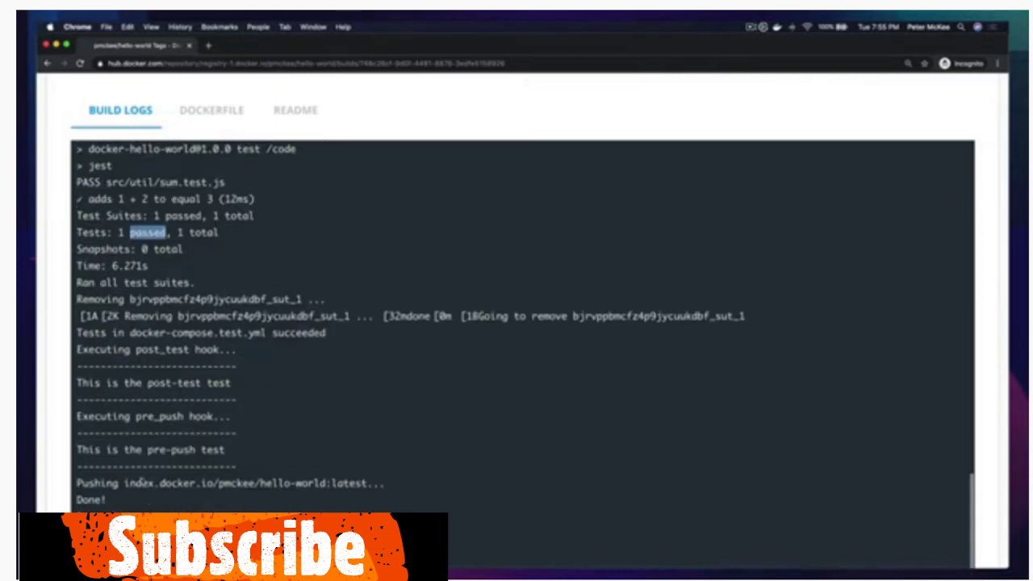
pyautogui.scroll(3, 356, 474)
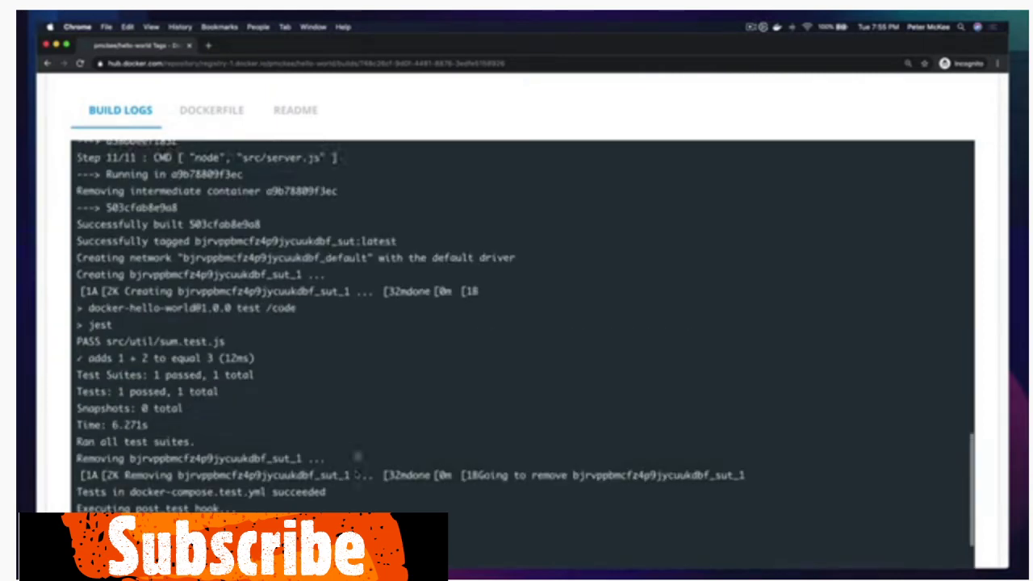
pyautogui.scroll(2, 356, 474)
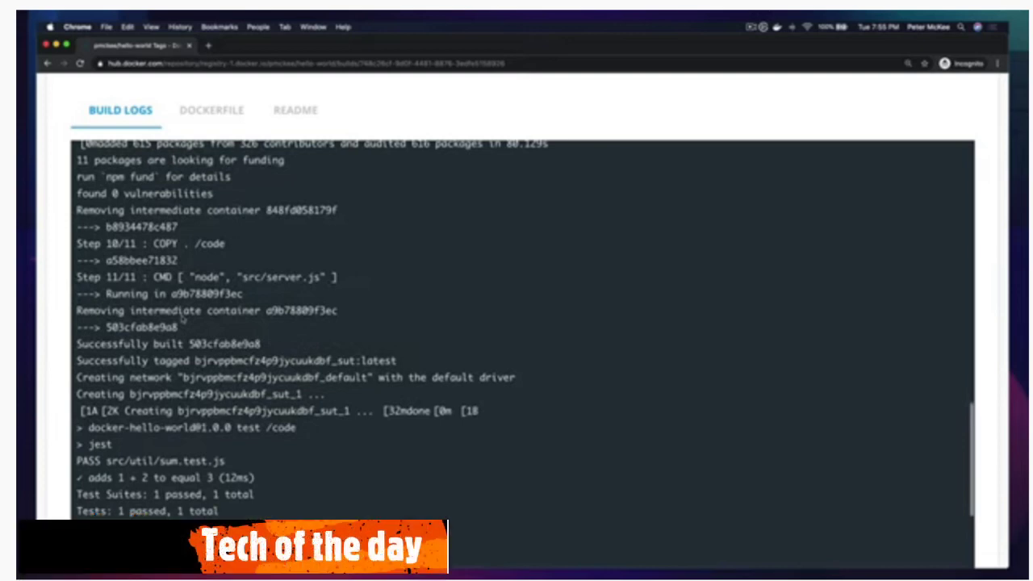
pyautogui.scroll(5, 281, 255)
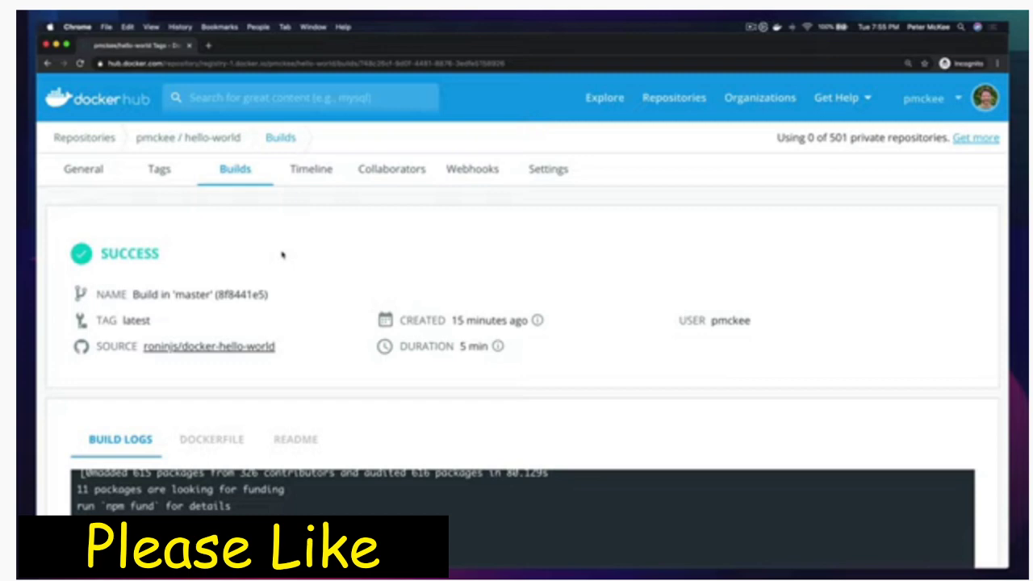
# Back in VS Code, open docker-compose.test.yml showing the sut service running npm run test.
pyautogui.press('super+Tab')
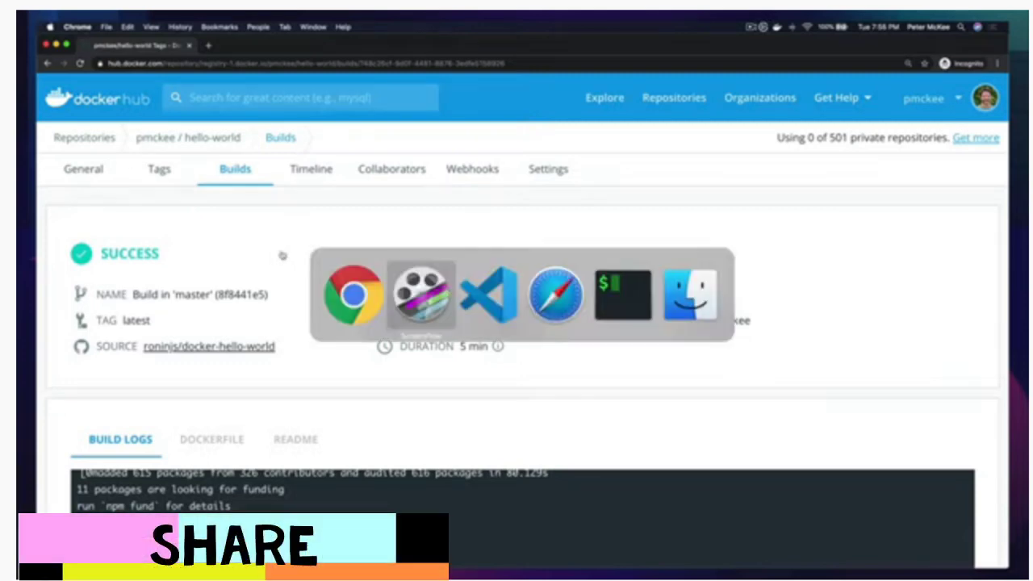
pyautogui.press('super+Tab')
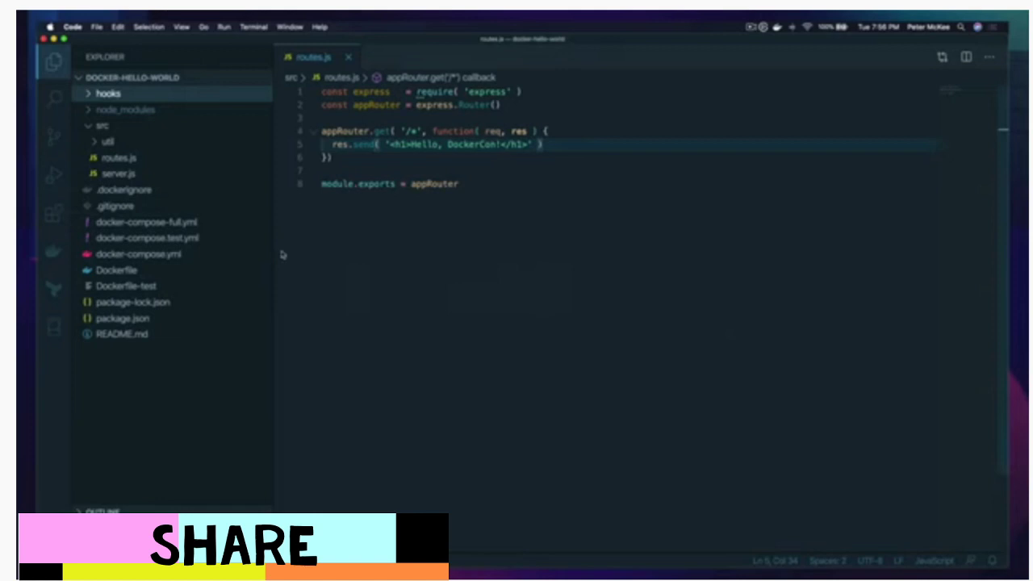
pyautogui.click(146, 237)
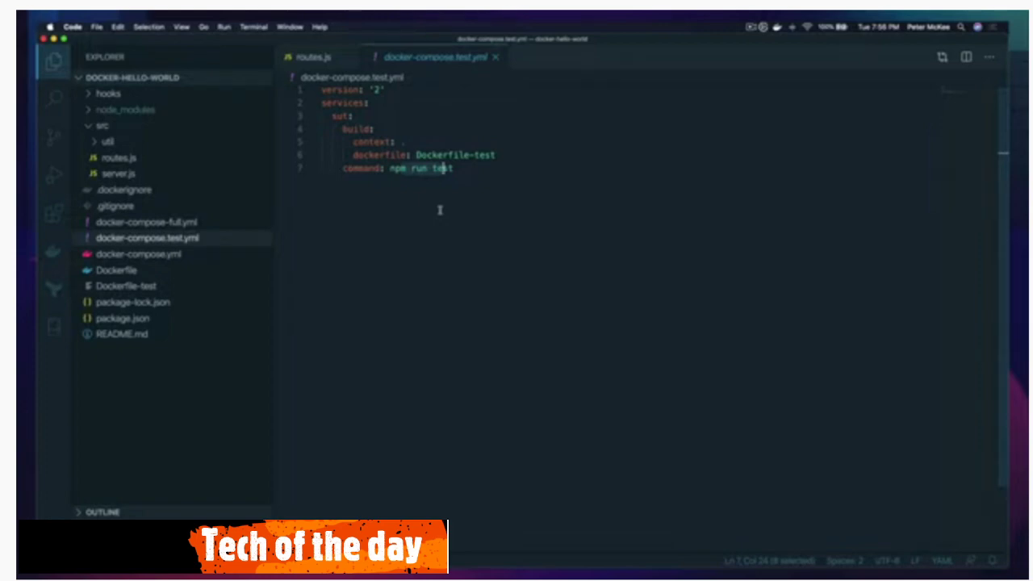
pyautogui.click(184, 116)
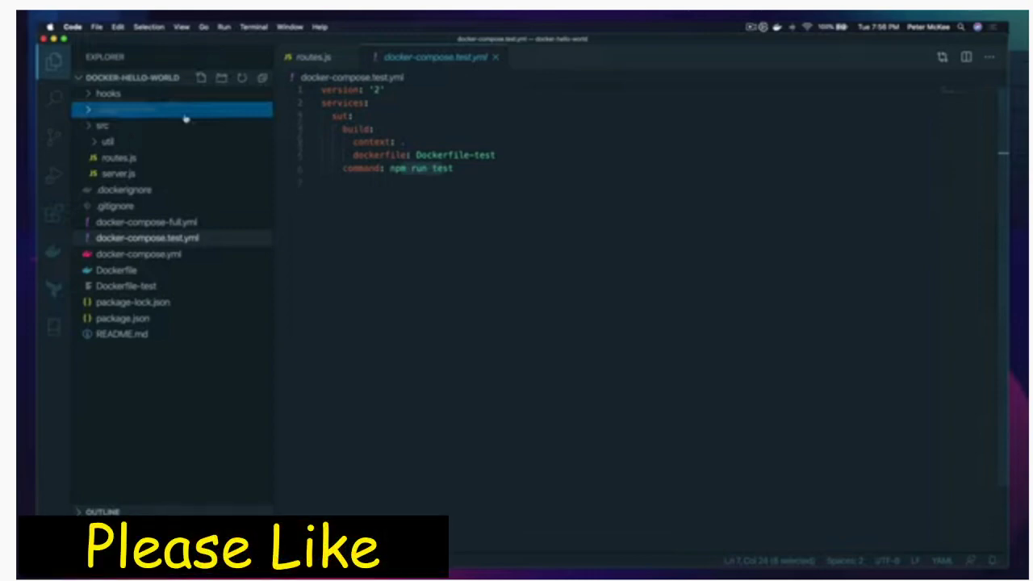
# Expand the hooks folder in the Explorer and select the pre_test hook script.
pyautogui.press('Up')
pyautogui.press('Right')
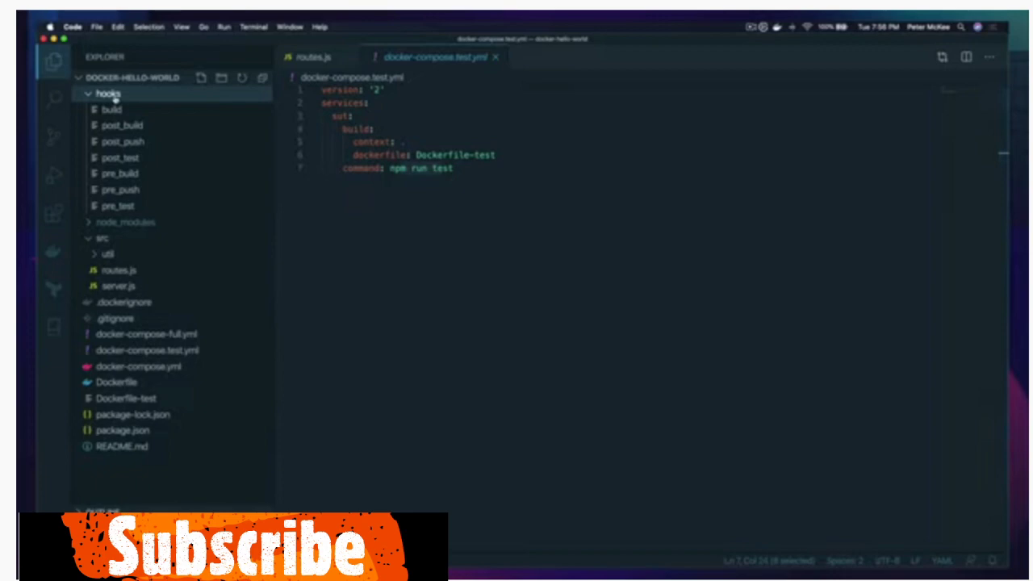
pyautogui.click(184, 205)
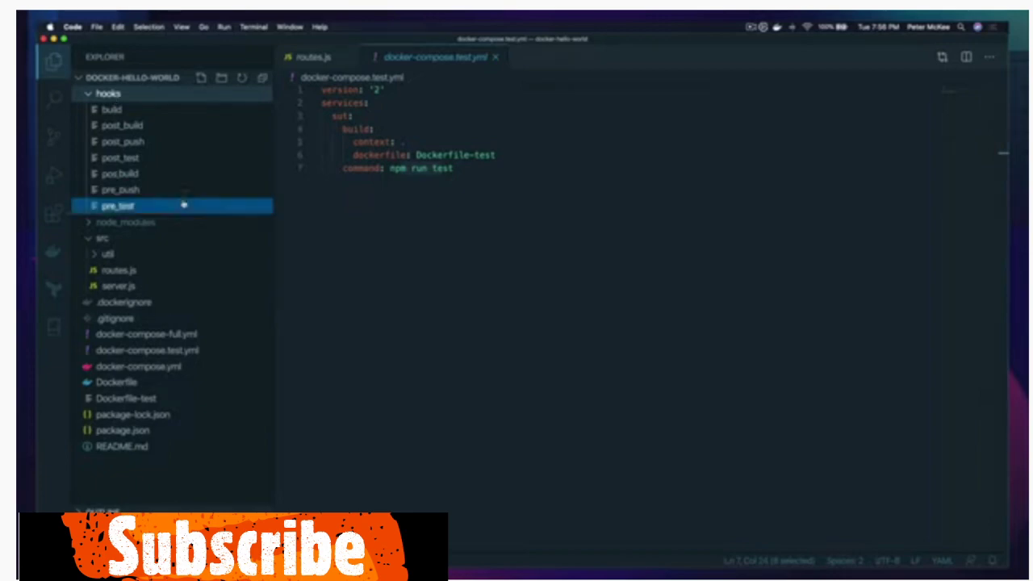